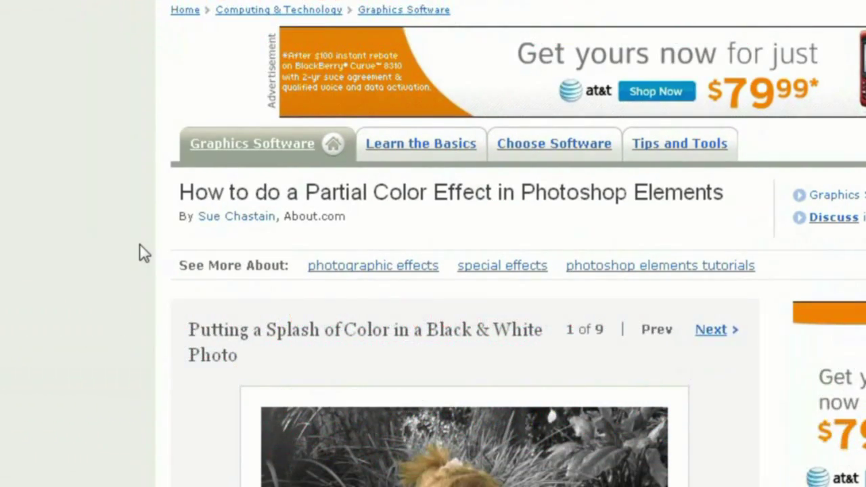
Read through the About.com article's partial-color example.
{"action": "scroll", "coordinate": [142, 252], "scroll_direction": "down", "scroll_amount": 1}
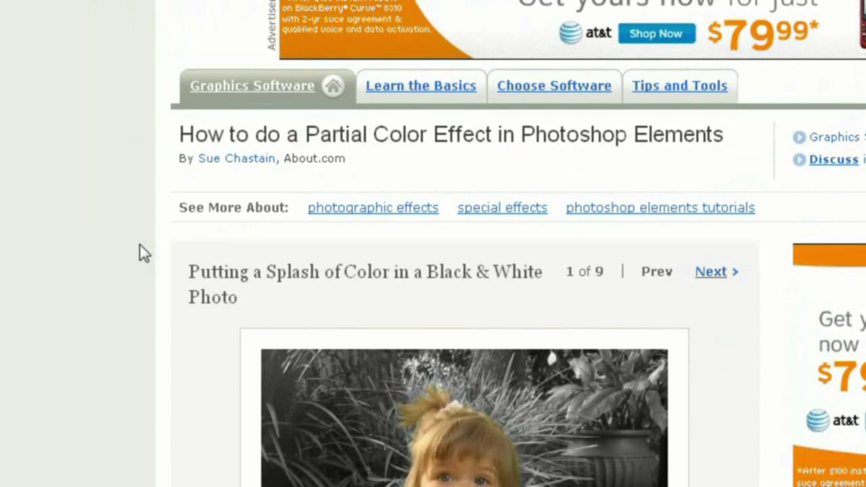
{"action": "scroll", "coordinate": [71, 251], "scroll_direction": "down", "scroll_amount": 6}
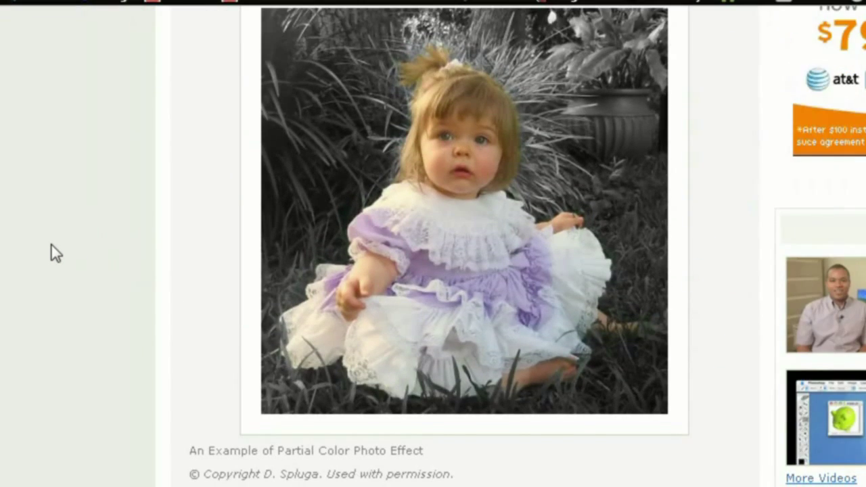
{"action": "scroll", "coordinate": [53, 252], "scroll_direction": "down", "scroll_amount": 3}
{"action": "scroll", "coordinate": [51, 245], "scroll_direction": "up", "scroll_amount": 2}
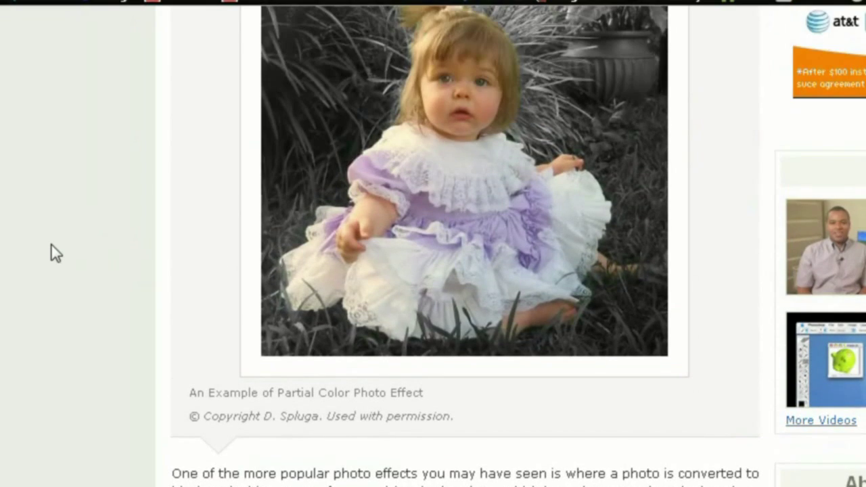
{"action": "scroll", "coordinate": [51, 246], "scroll_direction": "up", "scroll_amount": 4}
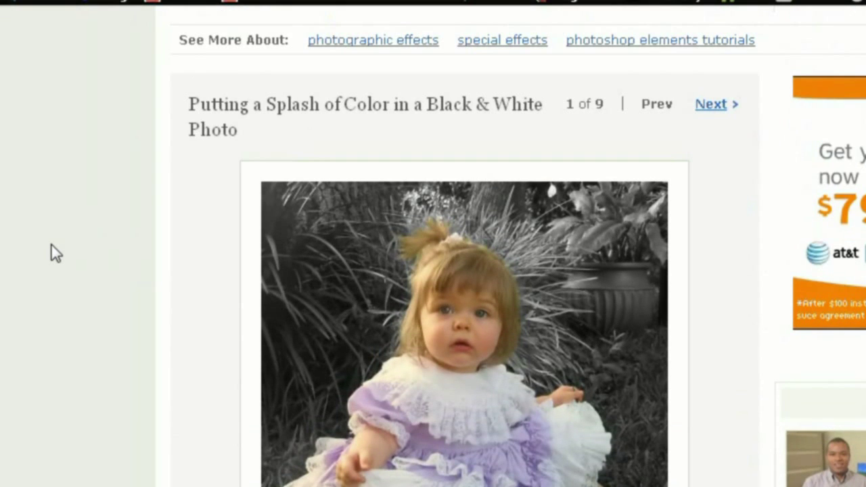
{"action": "scroll", "coordinate": [37, 251], "scroll_direction": "down", "scroll_amount": 8}
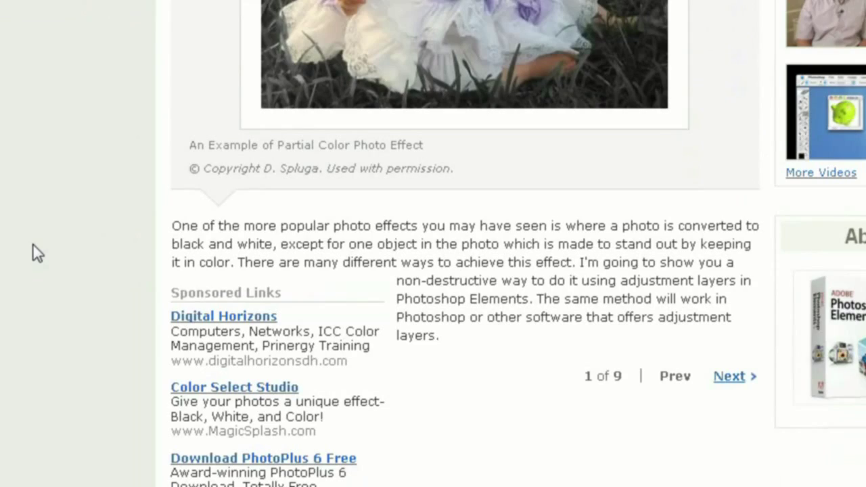
{"action": "scroll", "coordinate": [39, 253], "scroll_direction": "up", "scroll_amount": 4}
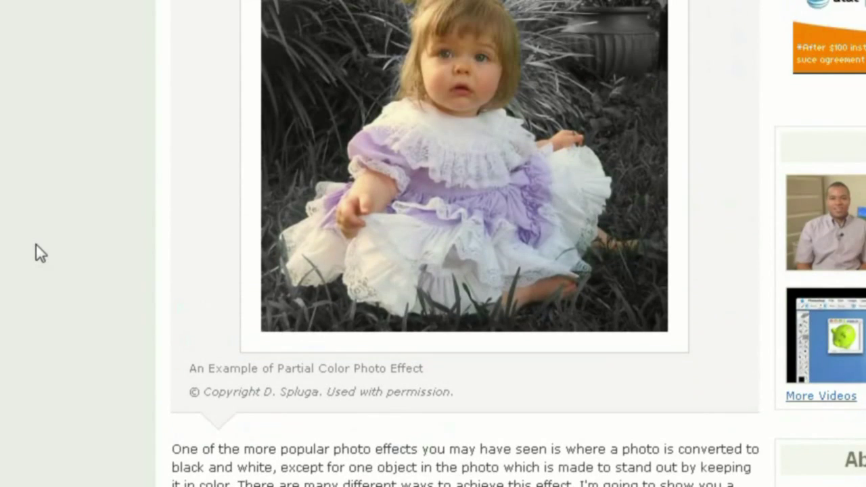
{"action": "scroll", "coordinate": [75, 252], "scroll_direction": "down", "scroll_amount": 1}
{"action": "scroll", "coordinate": [75, 251], "scroll_direction": "up", "scroll_amount": 2}
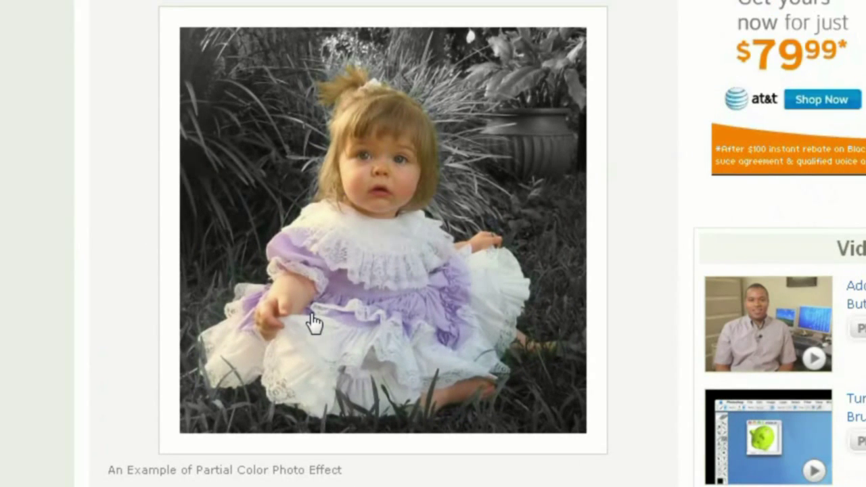
{"action": "scroll", "coordinate": [109, 253], "scroll_direction": "down", "scroll_amount": 2}
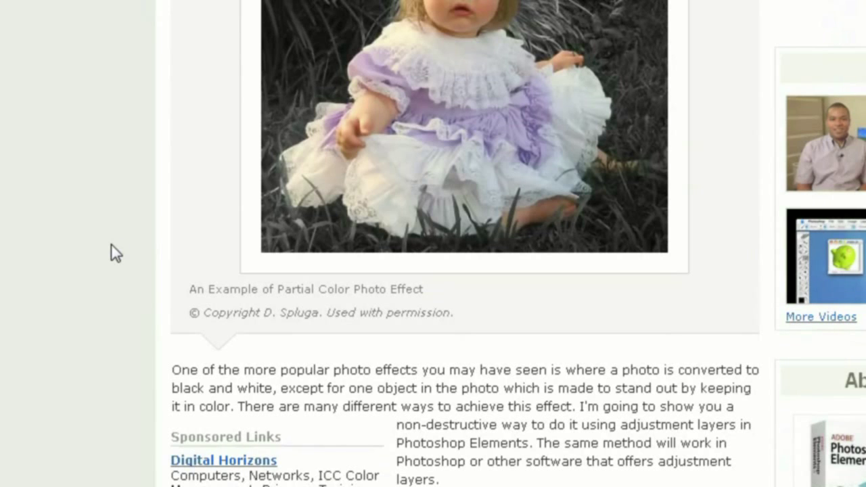
{"action": "scroll", "coordinate": [113, 252], "scroll_direction": "up", "scroll_amount": 8}
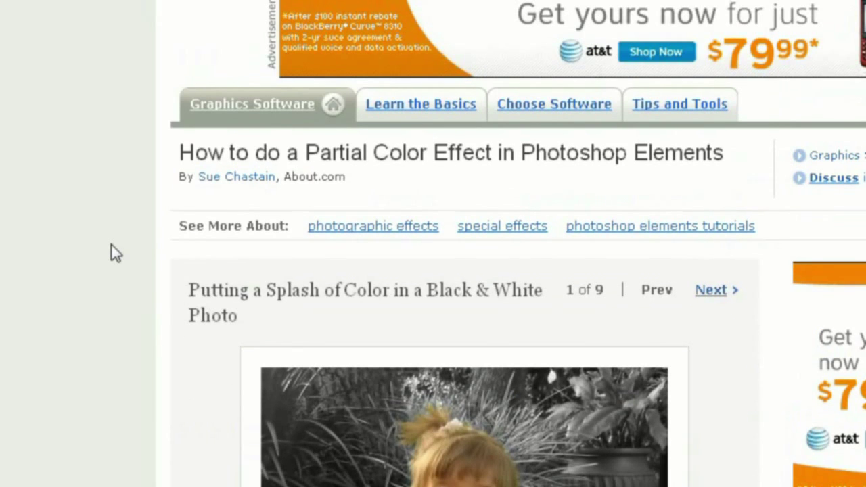
{"action": "scroll", "coordinate": [125, 252], "scroll_direction": "up", "scroll_amount": 1}
{"action": "scroll", "coordinate": [128, 251], "scroll_direction": "down", "scroll_amount": 3}
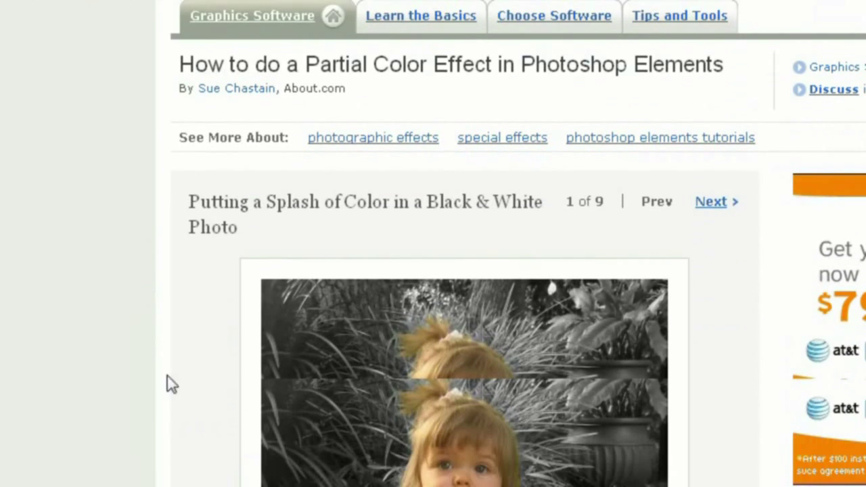
{"action": "scroll", "coordinate": [180, 251], "scroll_direction": "up", "scroll_amount": 4}
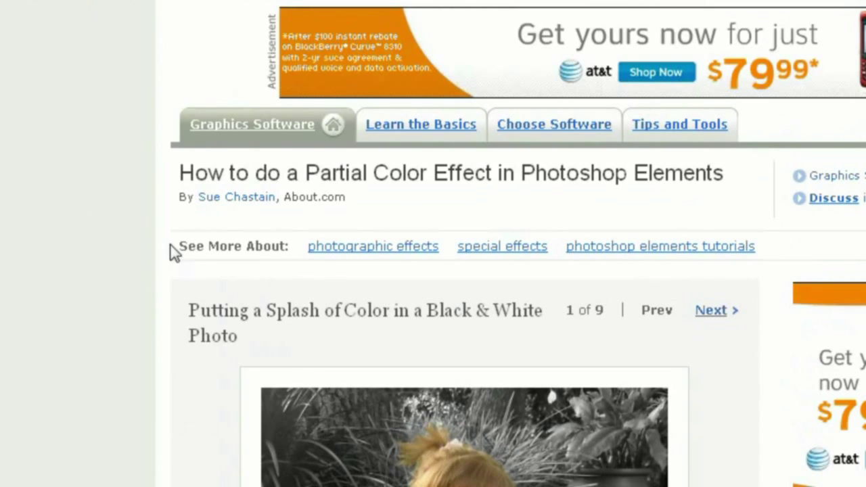
{"action": "scroll", "coordinate": [149, 252], "scroll_direction": "up", "scroll_amount": 1}
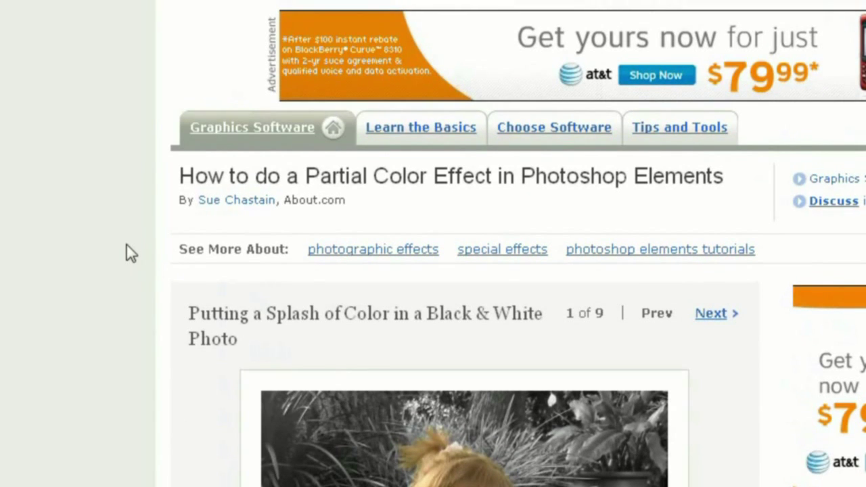
{"action": "scroll", "coordinate": [127, 245], "scroll_direction": "up", "scroll_amount": 1}
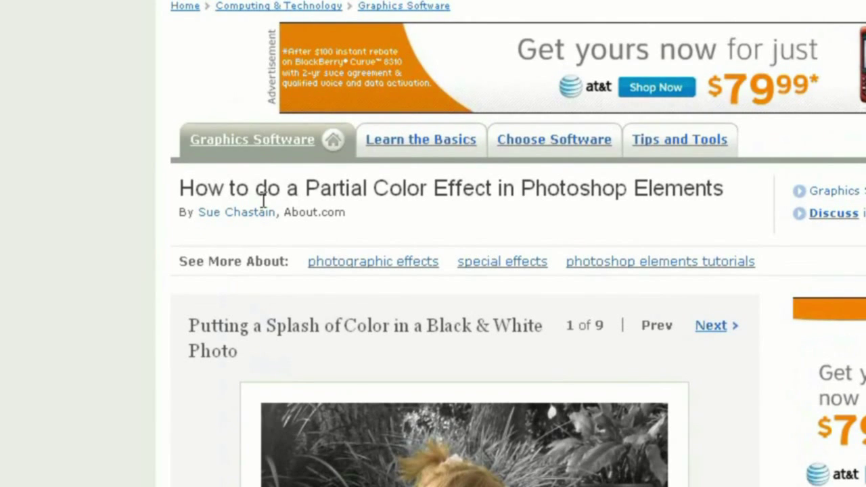
{"action": "scroll", "coordinate": [101, 251], "scroll_direction": "up", "scroll_amount": 1}
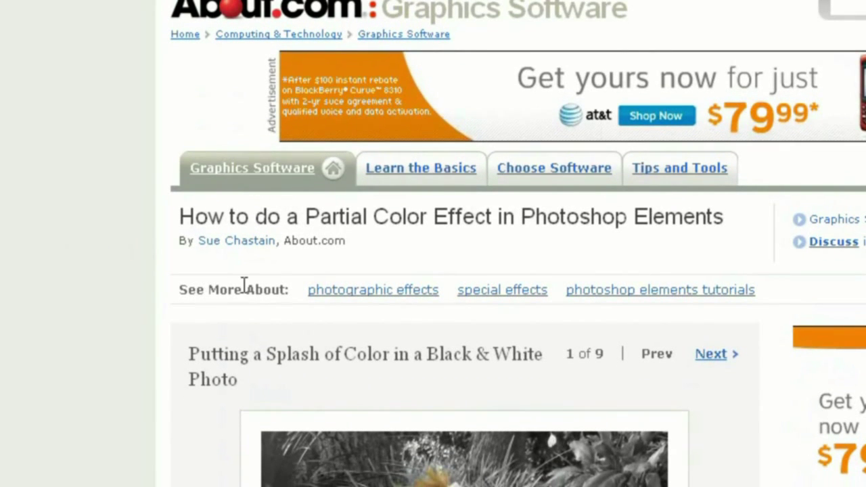
{"action": "scroll", "coordinate": [157, 253], "scroll_direction": "down", "scroll_amount": 1}
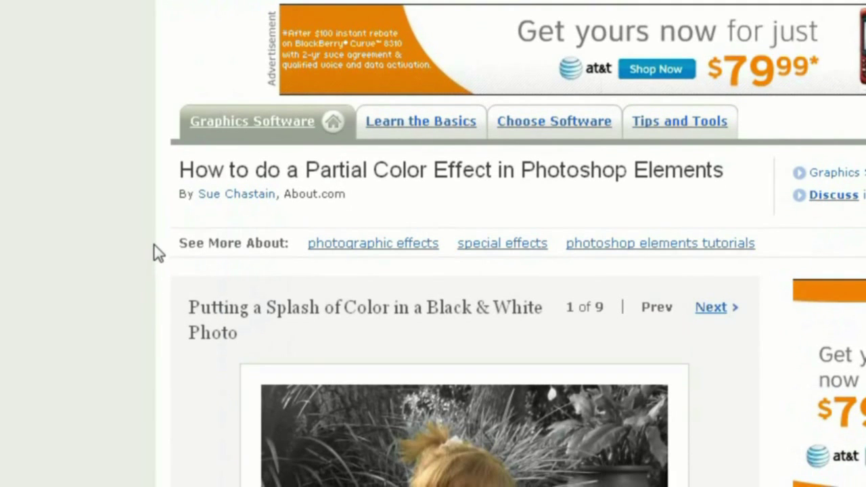
{"action": "scroll", "coordinate": [155, 251], "scroll_direction": "down", "scroll_amount": 1}
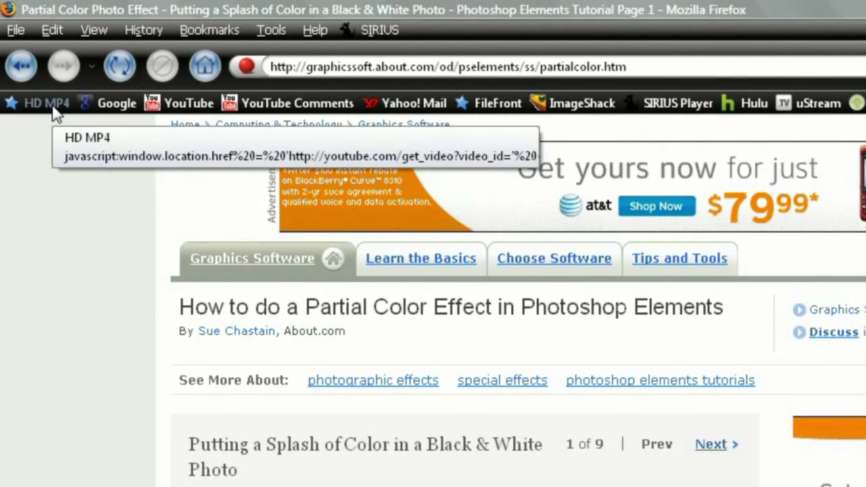
{"action": "scroll", "coordinate": [35, 254], "scroll_direction": "down", "scroll_amount": 10}
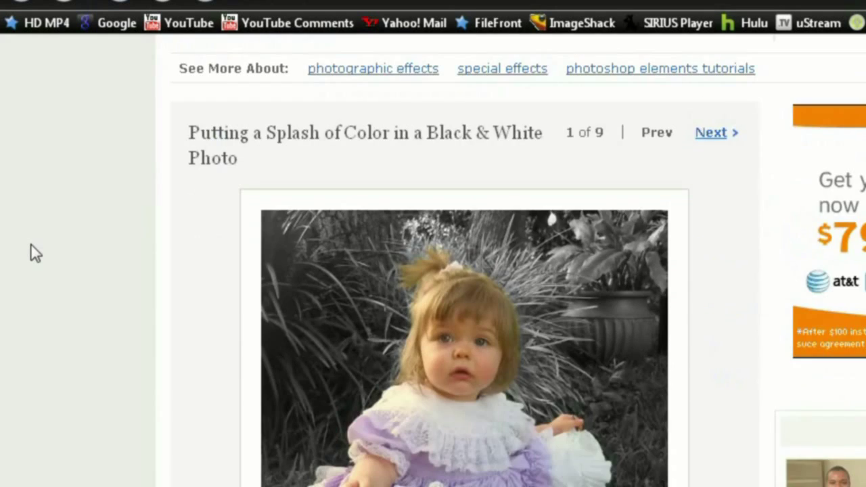
{"action": "scroll", "coordinate": [35, 253], "scroll_direction": "up", "scroll_amount": 3}
{"action": "scroll", "coordinate": [35, 253], "scroll_direction": "down", "scroll_amount": 3}
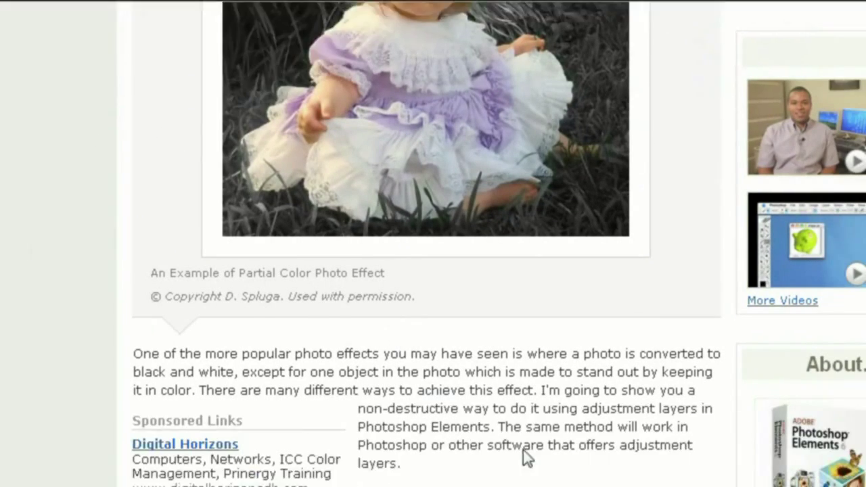
{"action": "scroll", "coordinate": [397, 334], "scroll_direction": "down", "scroll_amount": 3}
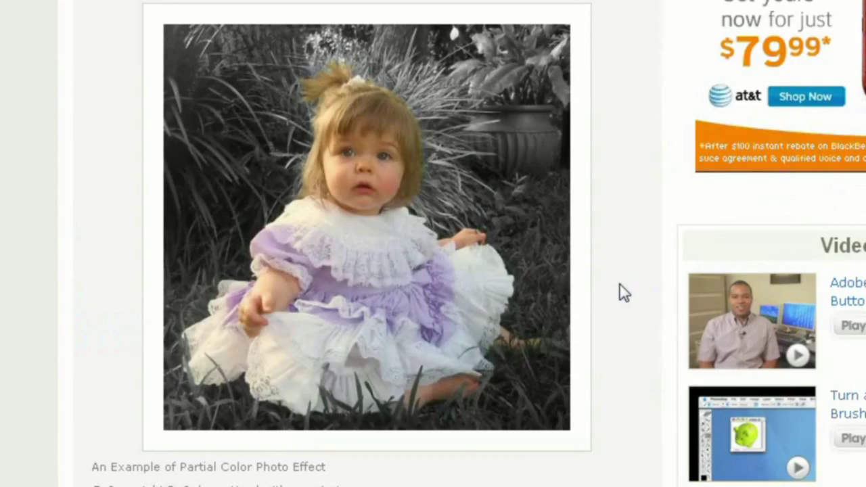
{"action": "scroll", "coordinate": [618, 291], "scroll_direction": "down", "scroll_amount": 5}
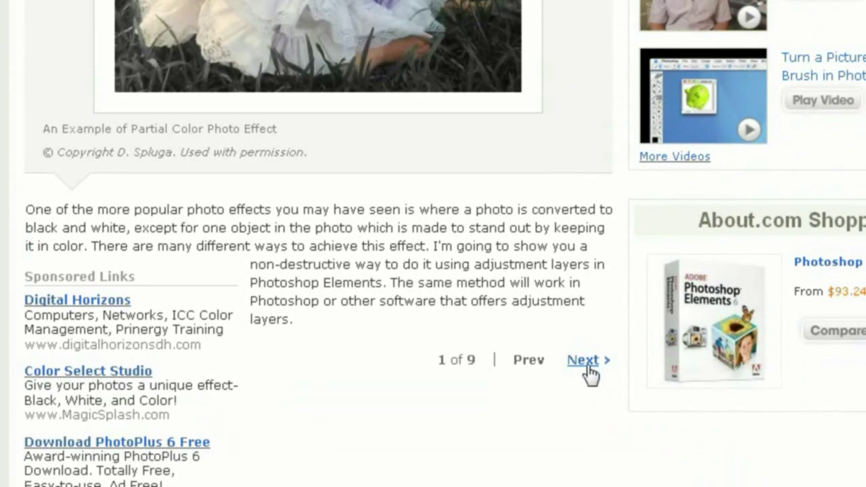
Move to the next tutorial page, view the practice photo at full size, and return.
{"action": "left_click", "coordinate": [589, 366]}
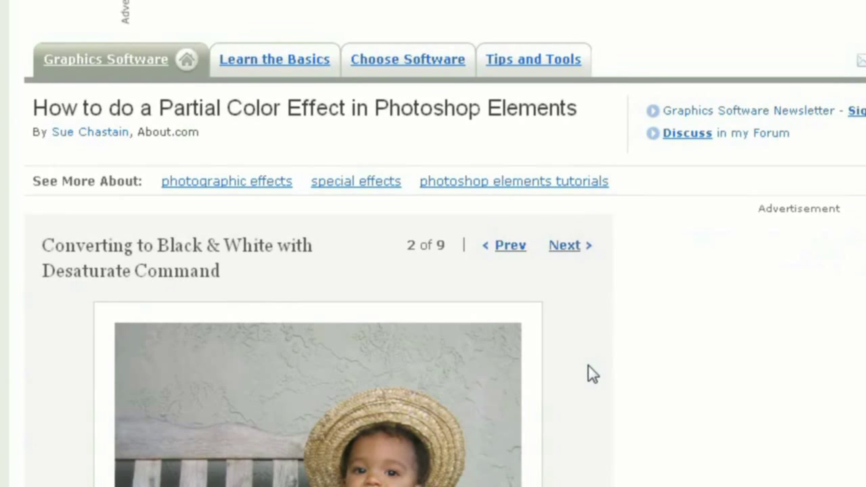
{"action": "scroll", "coordinate": [575, 359], "scroll_direction": "down", "scroll_amount": 3}
{"action": "scroll", "coordinate": [460, 325], "scroll_direction": "down", "scroll_amount": 3}
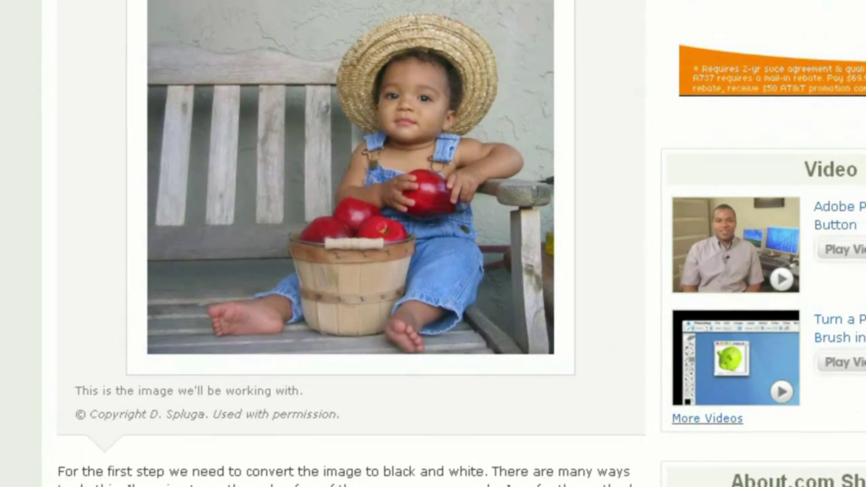
{"action": "left_click", "coordinate": [396, 469]}
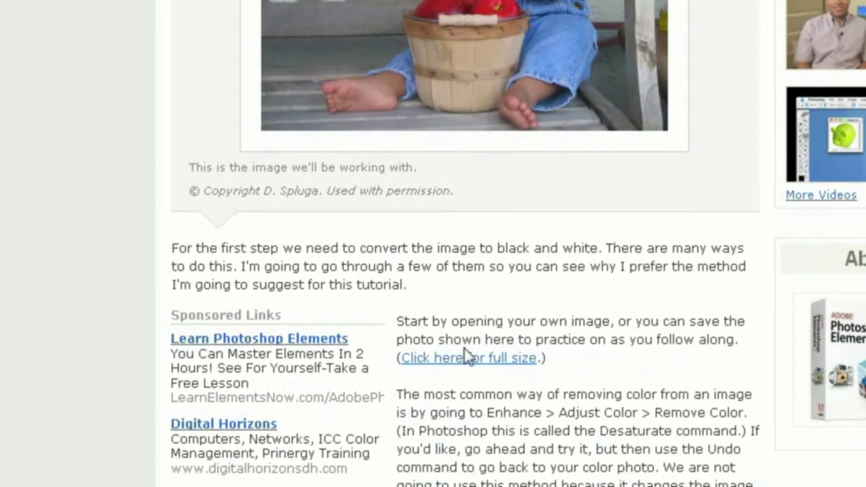
{"action": "left_click", "coordinate": [475, 378]}
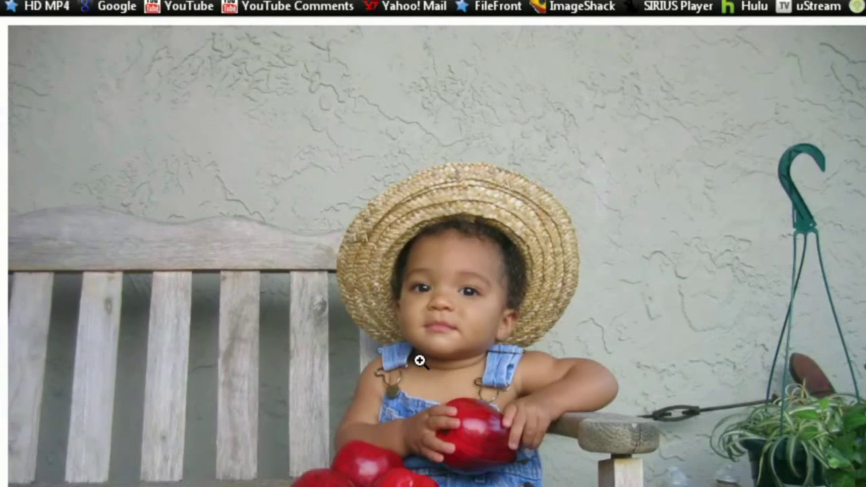
{"action": "right_click", "coordinate": [420, 426]}
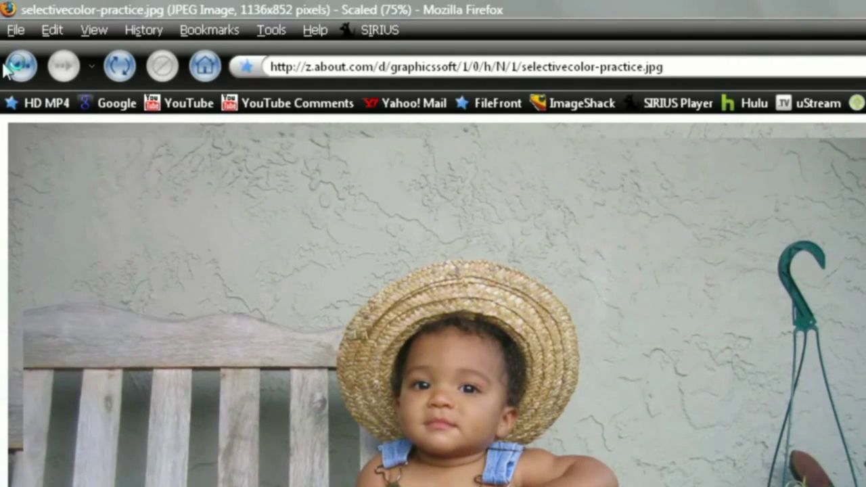
{"action": "left_click", "coordinate": [8, 68]}
Look over the following tutorial page, then go back to the earlier one.
{"action": "scroll", "coordinate": [383, 309], "scroll_direction": "down", "scroll_amount": 5}
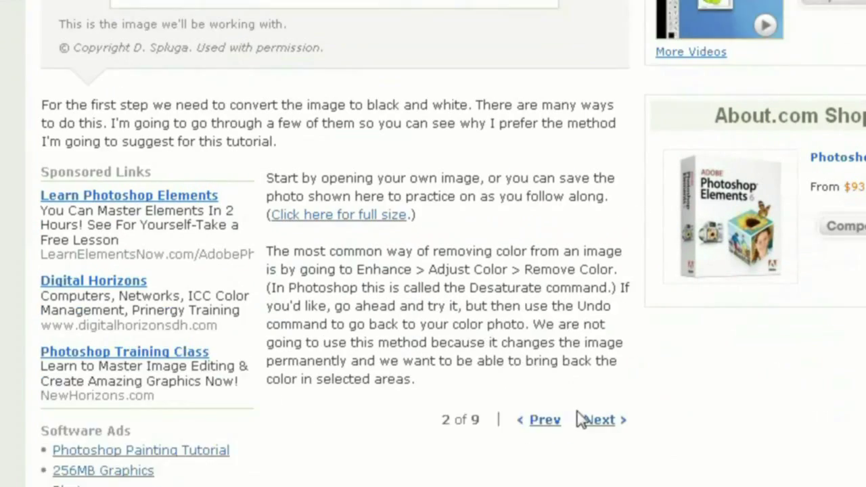
{"action": "left_click", "coordinate": [584, 420]}
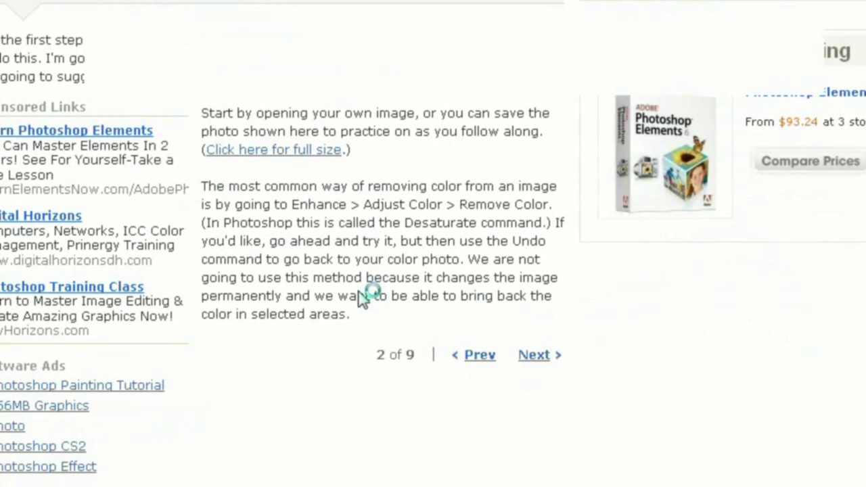
{"action": "scroll", "coordinate": [347, 328], "scroll_direction": "down", "scroll_amount": 5}
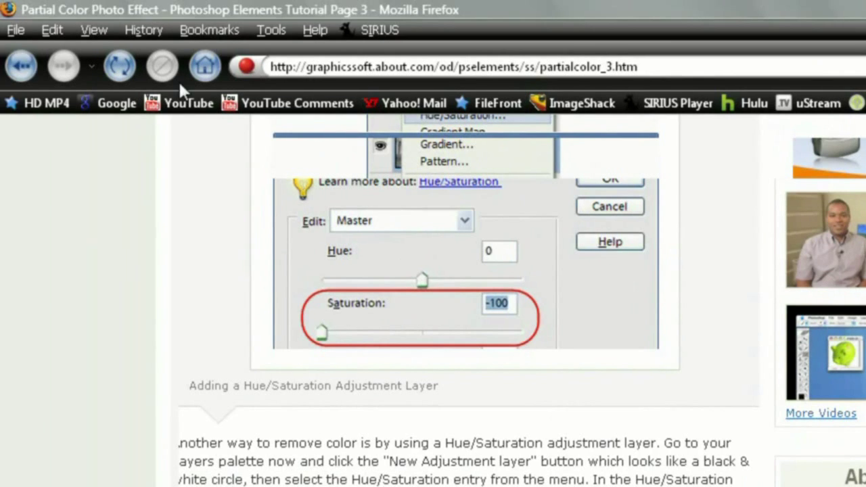
{"action": "left_click", "coordinate": [19, 77]}
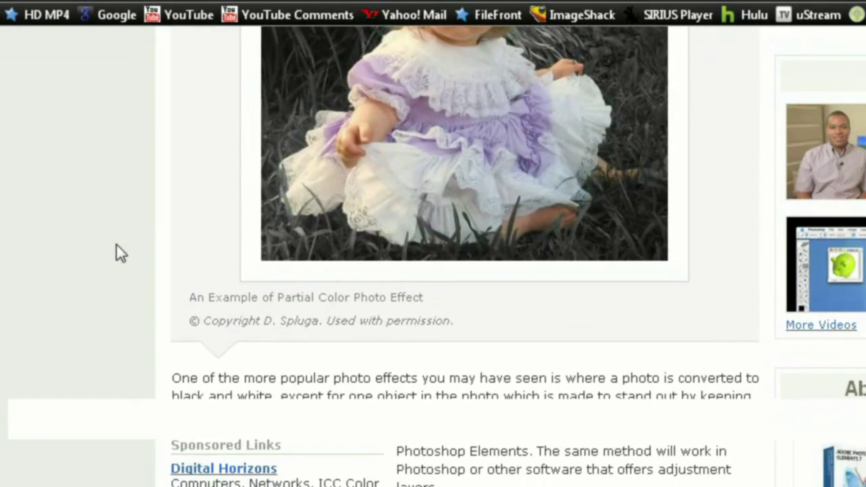
{"action": "scroll", "coordinate": [116, 245], "scroll_direction": "up", "scroll_amount": 3}
{"action": "scroll", "coordinate": [116, 246], "scroll_direction": "down", "scroll_amount": 5}
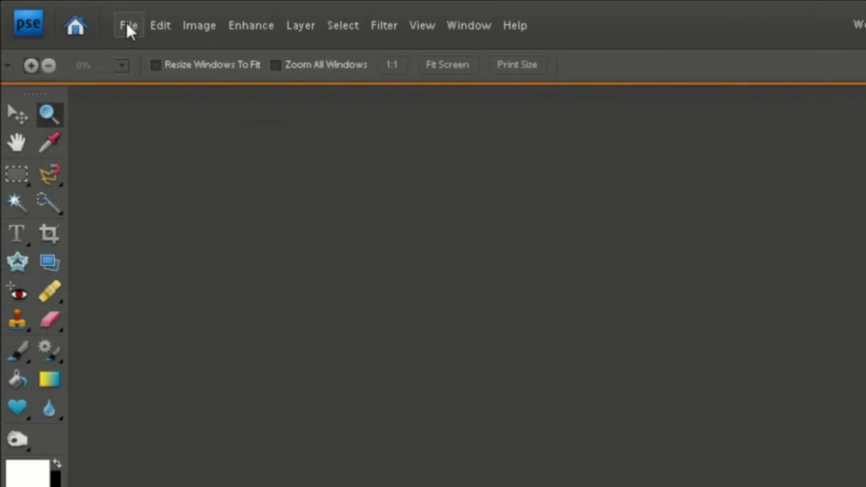
Open selectivecolor-practice from the Photoshop Photos folder through File > Open.
{"action": "left_click", "coordinate": [123, 27]}
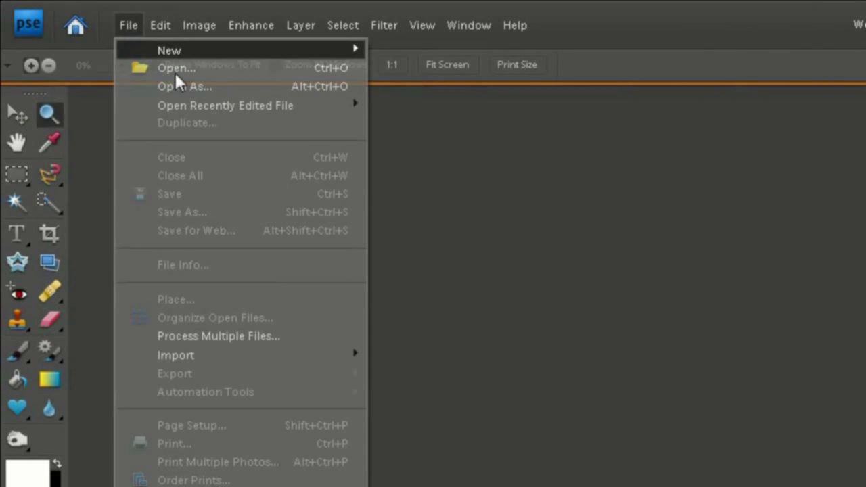
{"action": "left_click", "coordinate": [166, 71]}
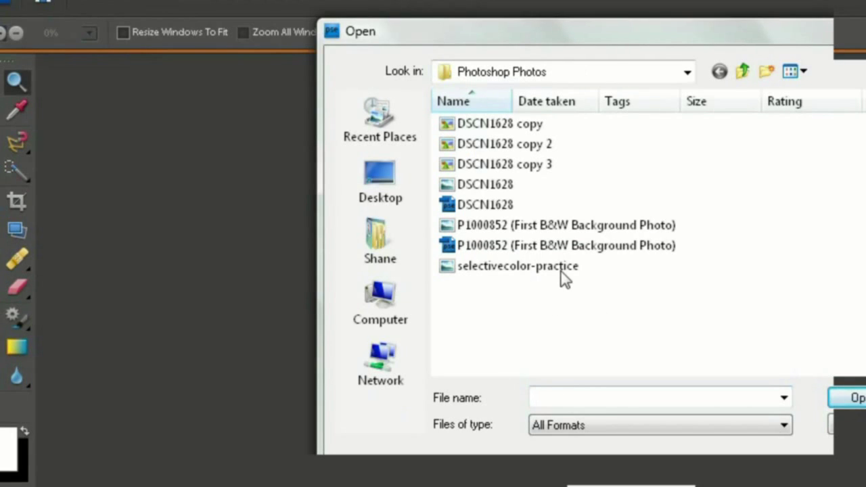
{"action": "left_click", "coordinate": [594, 303]}
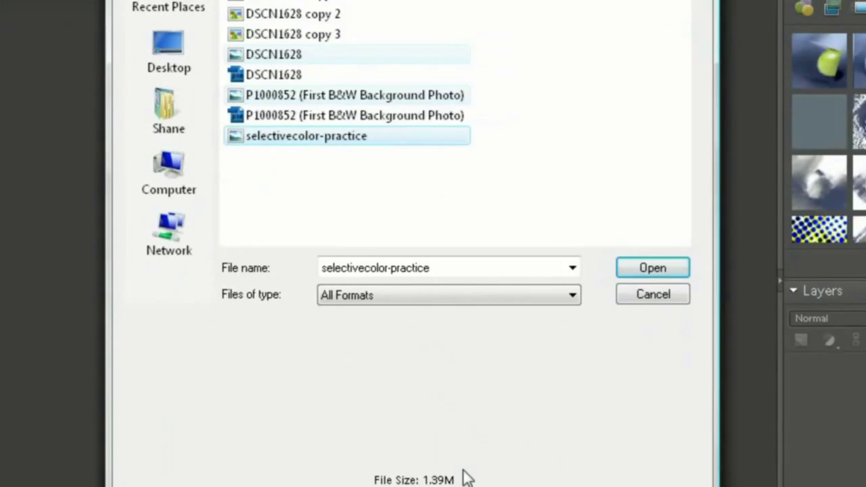
{"action": "left_click", "coordinate": [369, 34]}
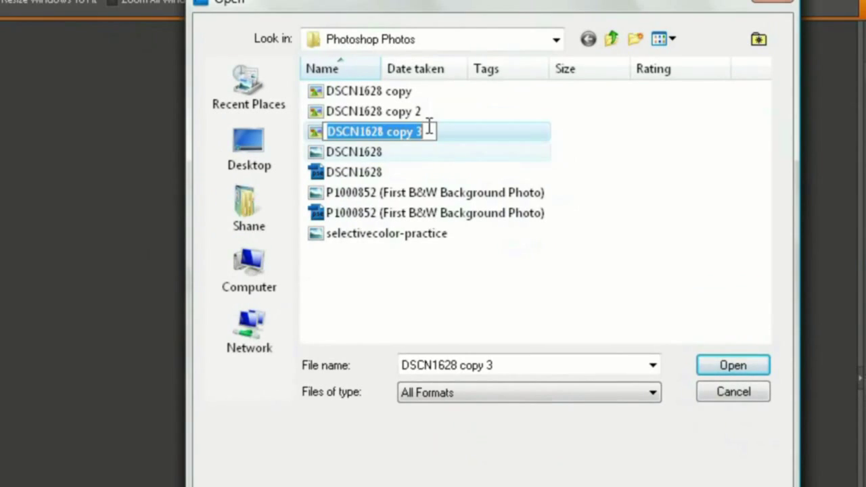
{"action": "left_click", "coordinate": [349, 20]}
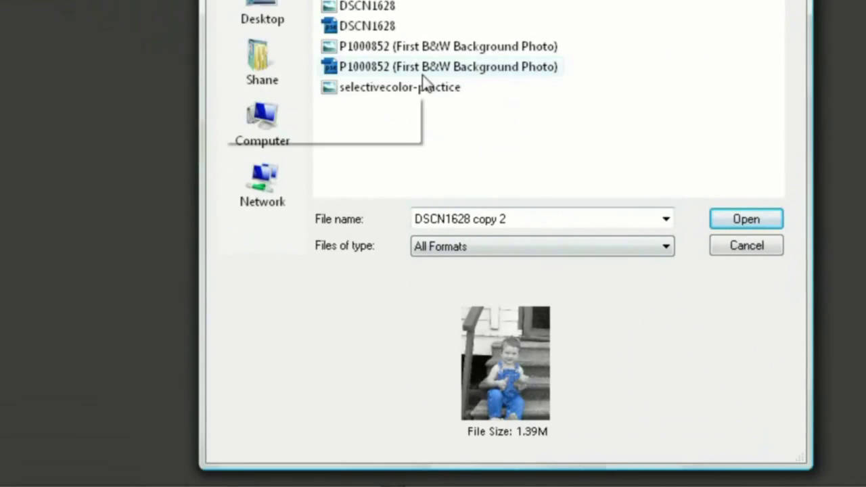
{"action": "left_click", "coordinate": [489, 143]}
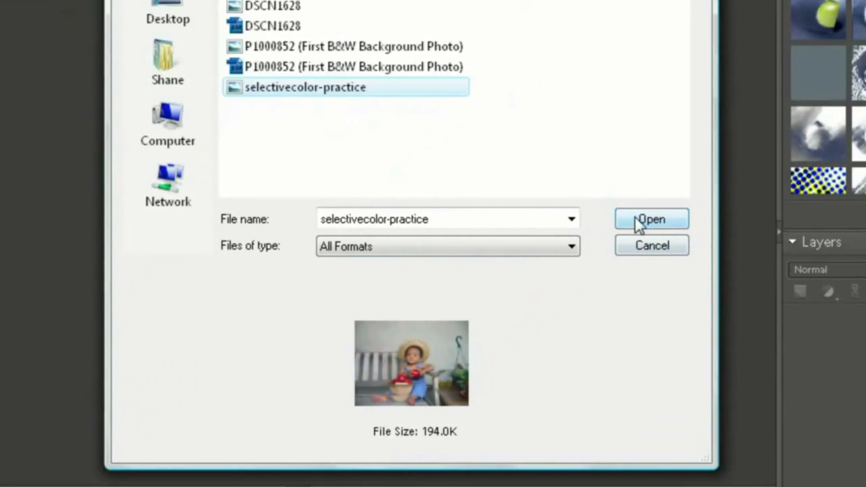
{"action": "left_click", "coordinate": [687, 175]}
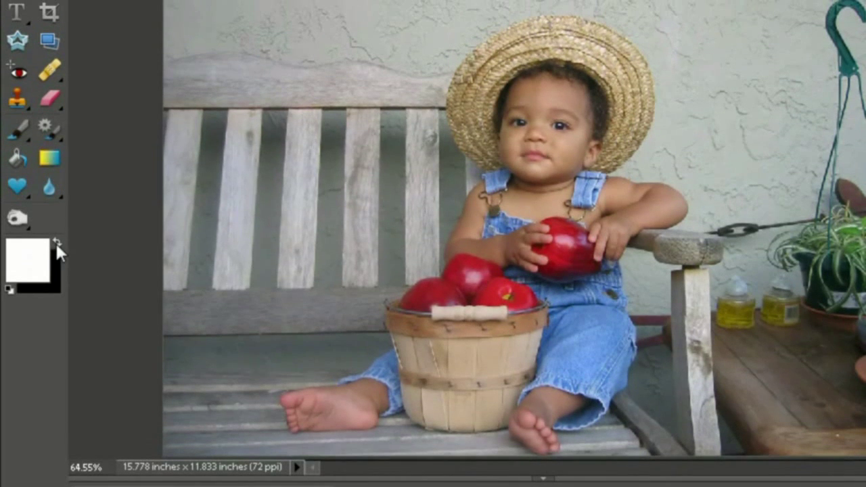
Swap the colour swatches and set the foreground colour to pure white (ffffff) in the Color Picker.
{"action": "left_click", "coordinate": [57, 233]}
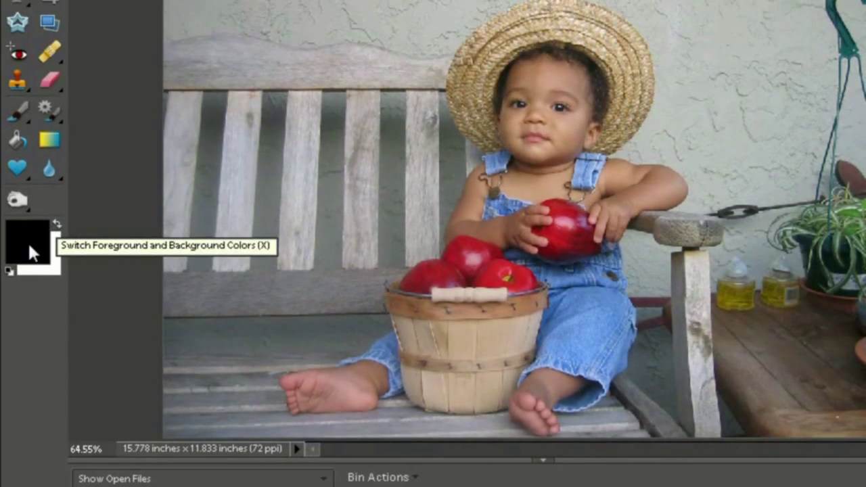
{"action": "left_click", "coordinate": [27, 261]}
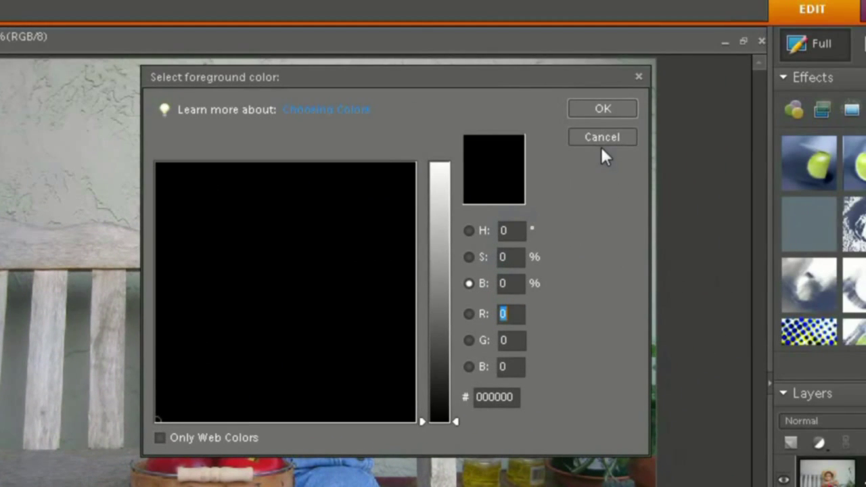
{"action": "left_click", "coordinate": [601, 140]}
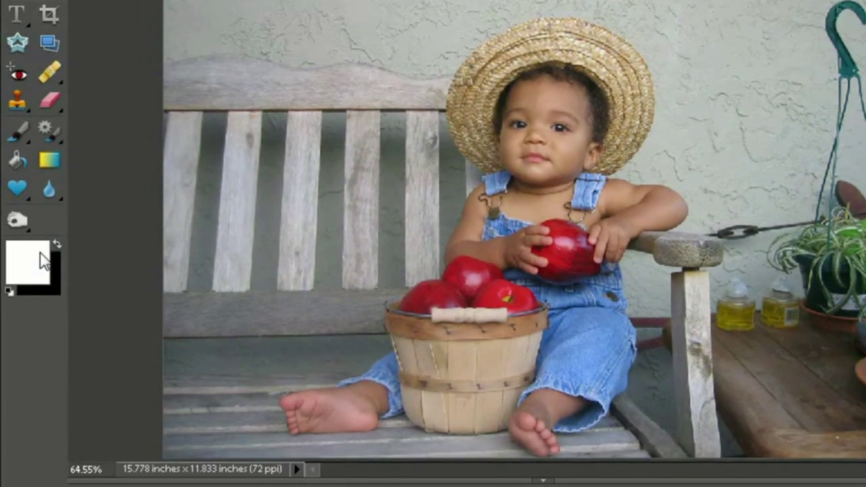
{"action": "left_click", "coordinate": [27, 262]}
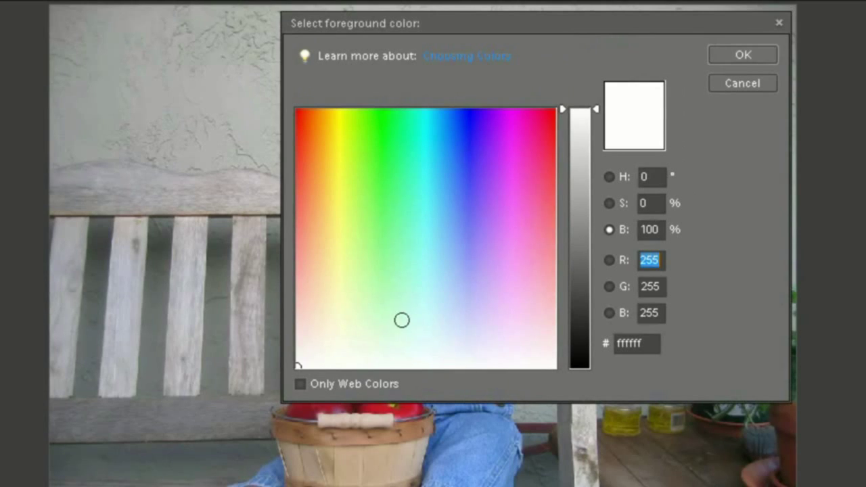
{"action": "mouse_move", "coordinate": [402, 320]}
{"action": "left_mouse_down"}
{"action": "mouse_move", "coordinate": [373, 343]}
{"action": "mouse_move", "coordinate": [474, 266]}
{"action": "mouse_move", "coordinate": [271, 425]}
{"action": "left_mouse_up"}
{"action": "left_click_drag", "start_coordinate": [383, 325], "coordinate": [342, 334]}
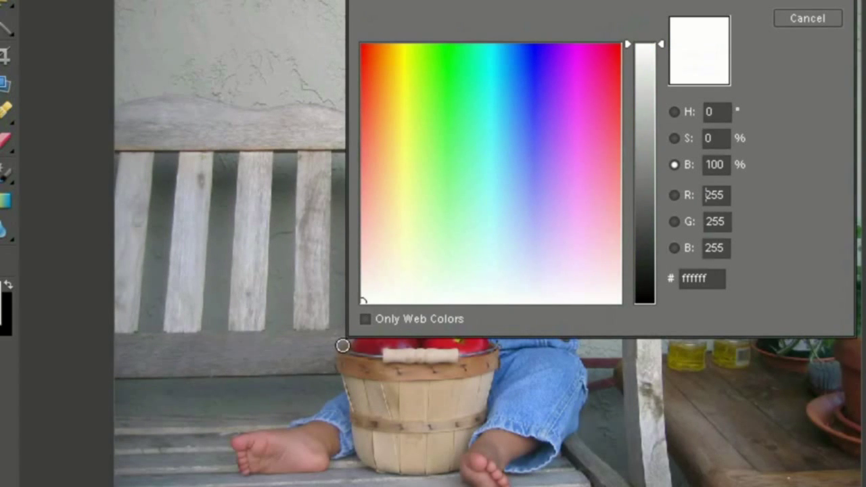
{"action": "left_click_drag", "start_coordinate": [559, 361], "coordinate": [680, 389]}
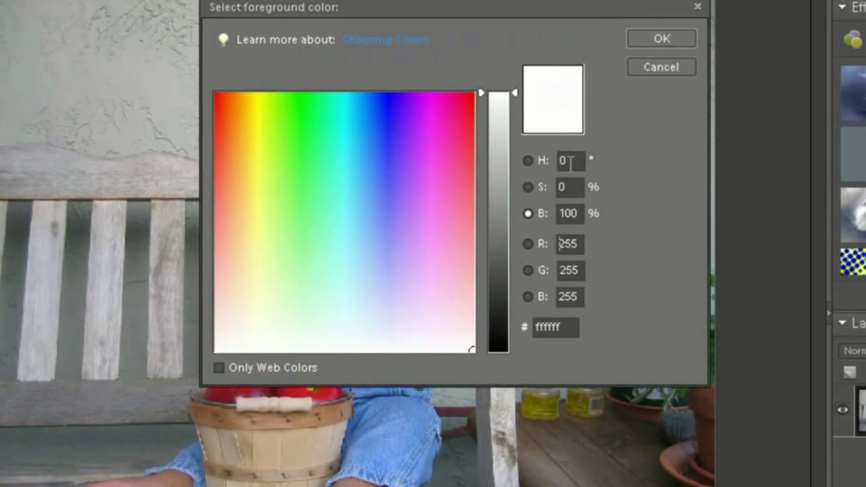
{"action": "mouse_move", "coordinate": [462, 347]}
{"action": "left_mouse_down"}
{"action": "mouse_move", "coordinate": [431, 352]}
{"action": "mouse_move", "coordinate": [539, 331]}
{"action": "mouse_move", "coordinate": [541, 391]}
{"action": "left_mouse_up"}
{"action": "left_click_drag", "start_coordinate": [447, 357], "coordinate": [0, 481]}
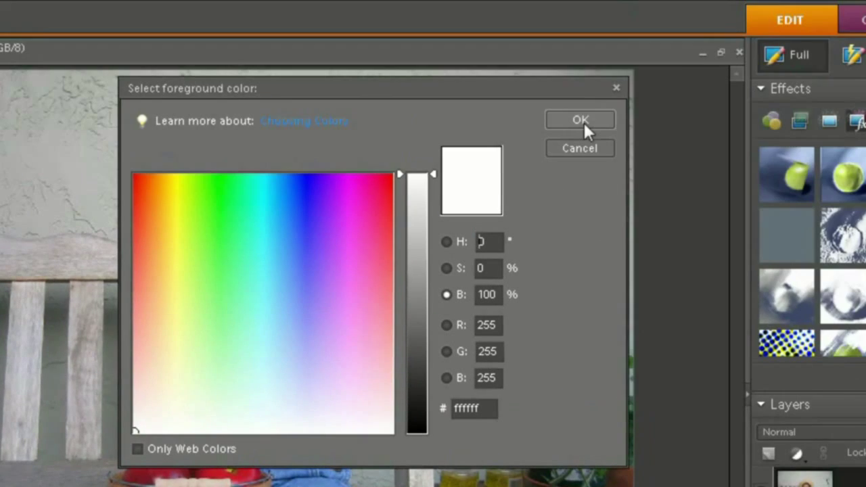
{"action": "left_click", "coordinate": [584, 122]}
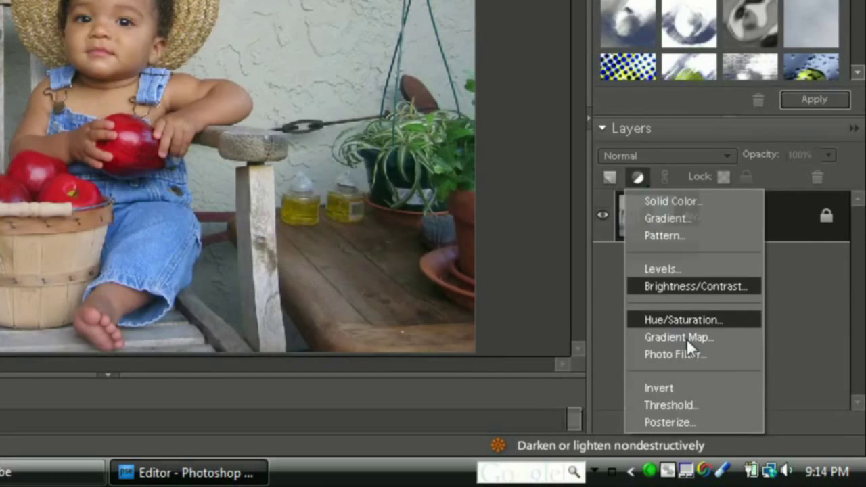
Add a Gradient Map adjustment layer using the Black, White gradient preset.
{"action": "left_click", "coordinate": [686, 339]}
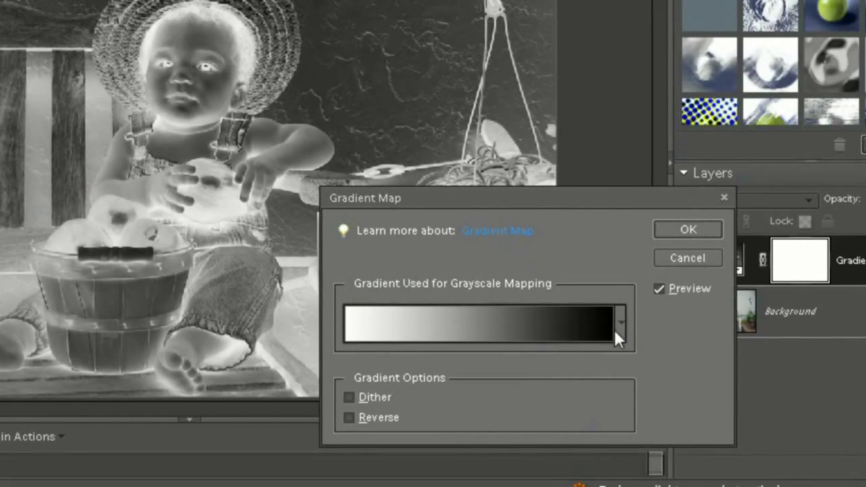
{"action": "left_click", "coordinate": [528, 332]}
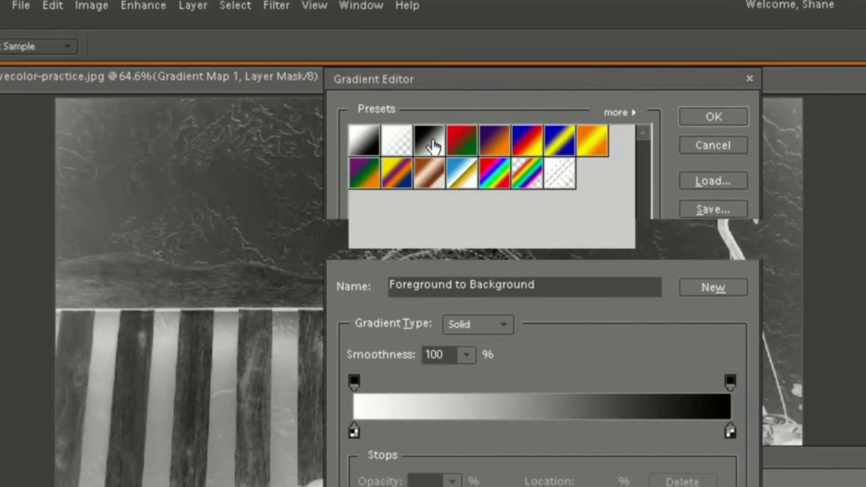
{"action": "left_click", "coordinate": [431, 143]}
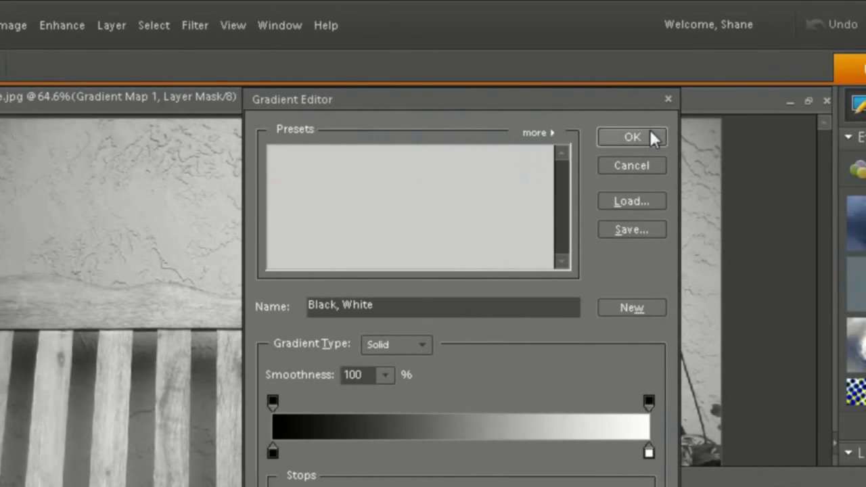
{"action": "left_click", "coordinate": [737, 117]}
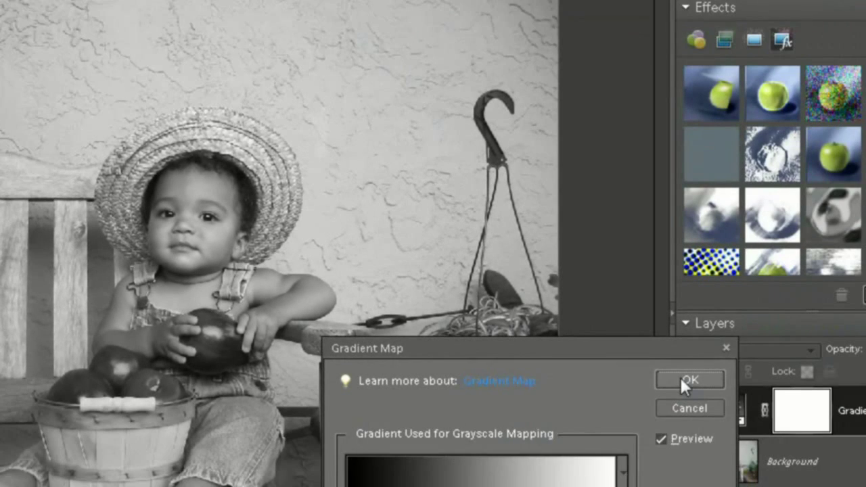
{"action": "left_click", "coordinate": [684, 382]}
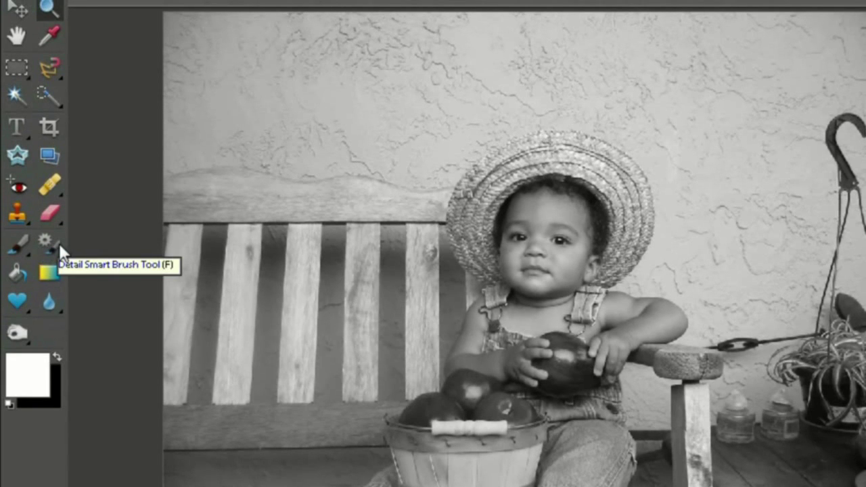
Select the Detail Smart Brush Tool (F) from the toolbox's Smart Brush flyout.
{"action": "left_click", "coordinate": [59, 243]}
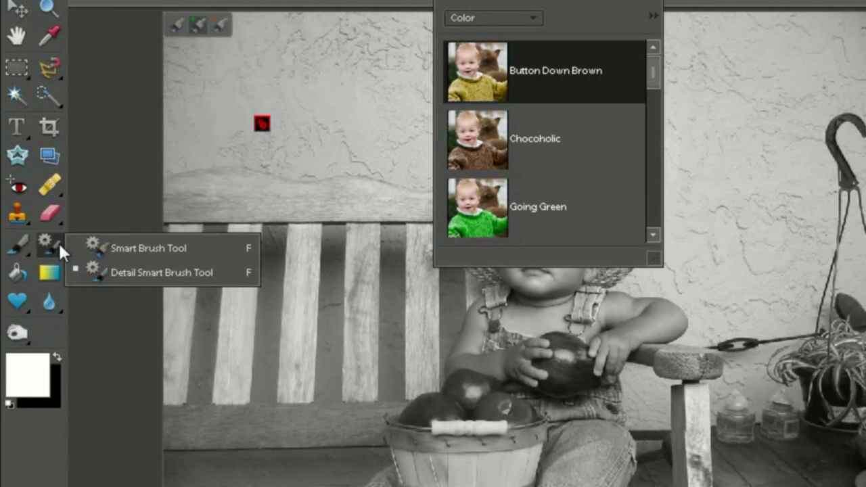
{"action": "left_click", "coordinate": [60, 246]}
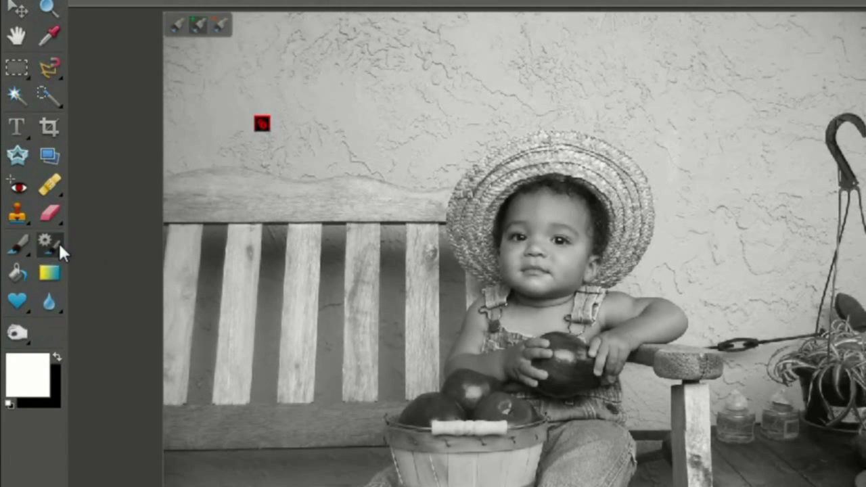
{"action": "left_click", "coordinate": [59, 242]}
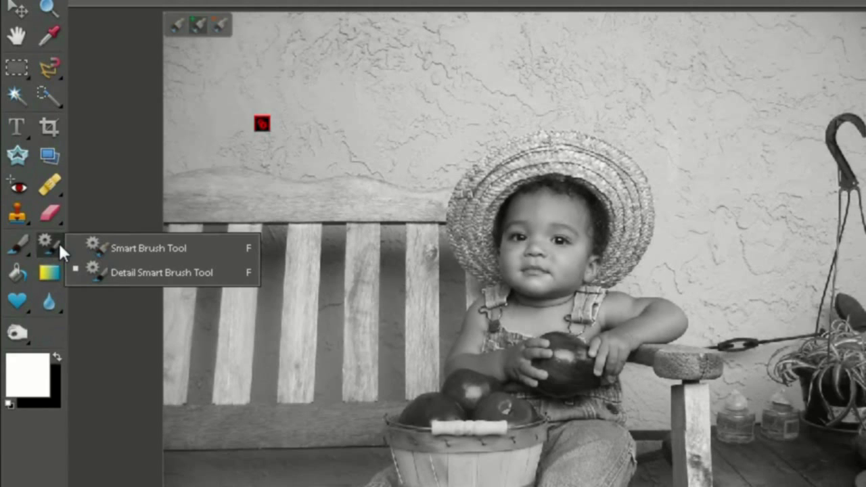
{"action": "left_click", "coordinate": [58, 241]}
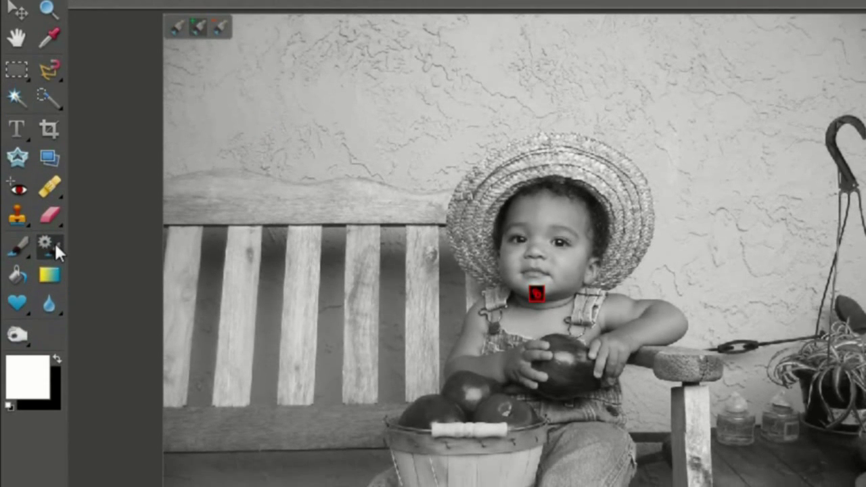
{"action": "left_click", "coordinate": [55, 245]}
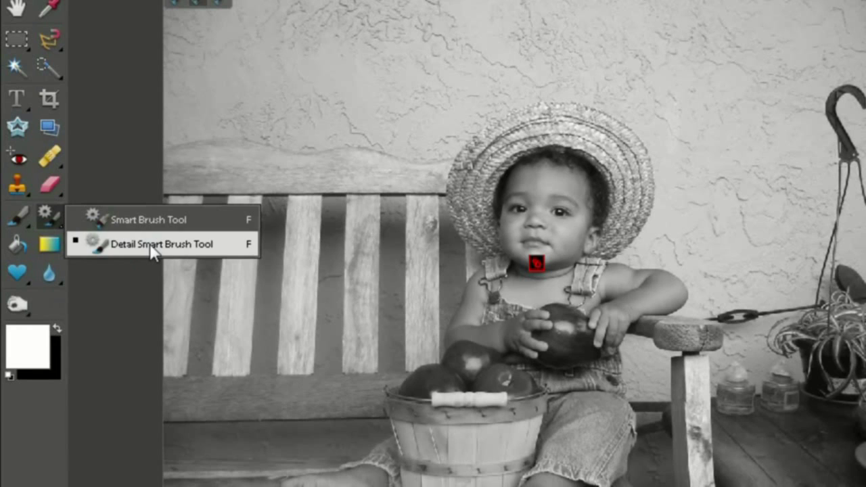
{"action": "left_click", "coordinate": [152, 247]}
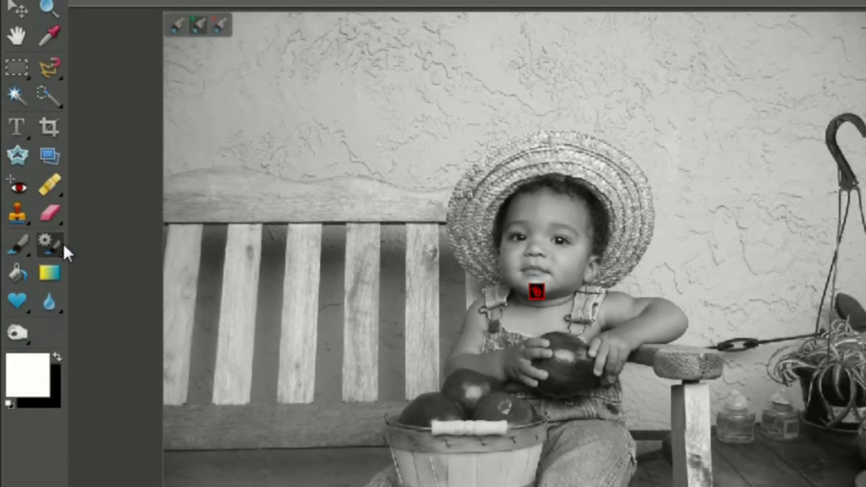
{"action": "left_click", "coordinate": [50, 211]}
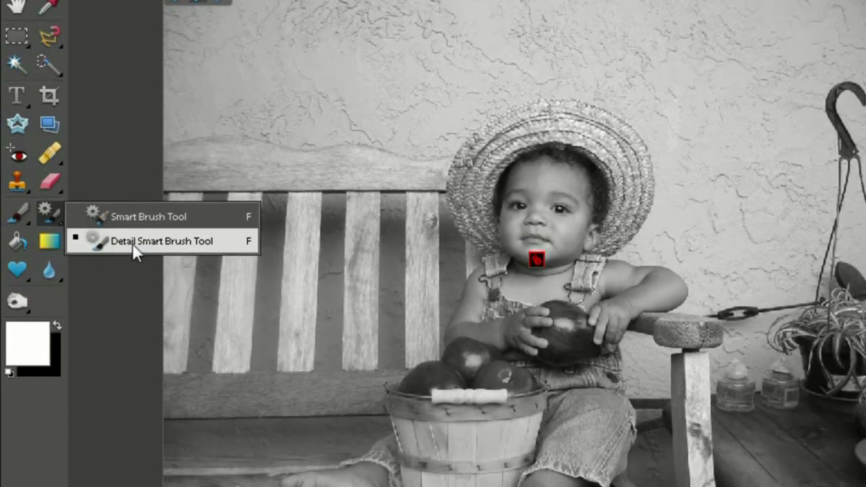
{"action": "left_click", "coordinate": [136, 276]}
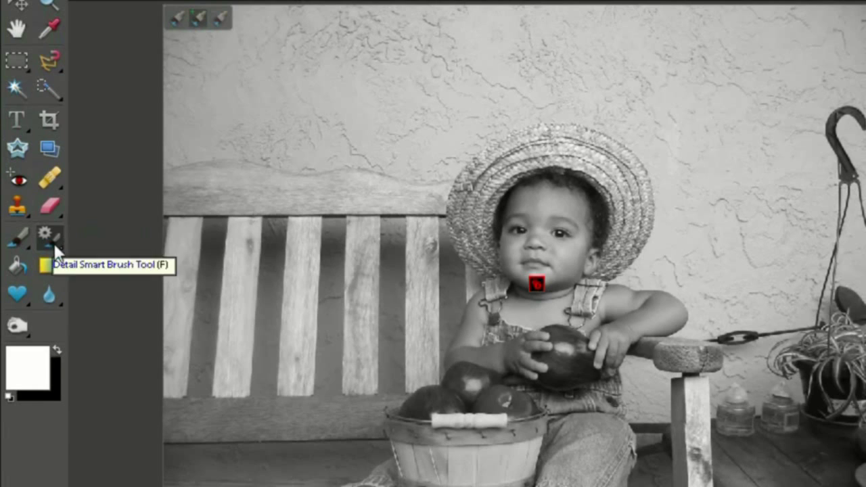
{"action": "left_click", "coordinate": [54, 225]}
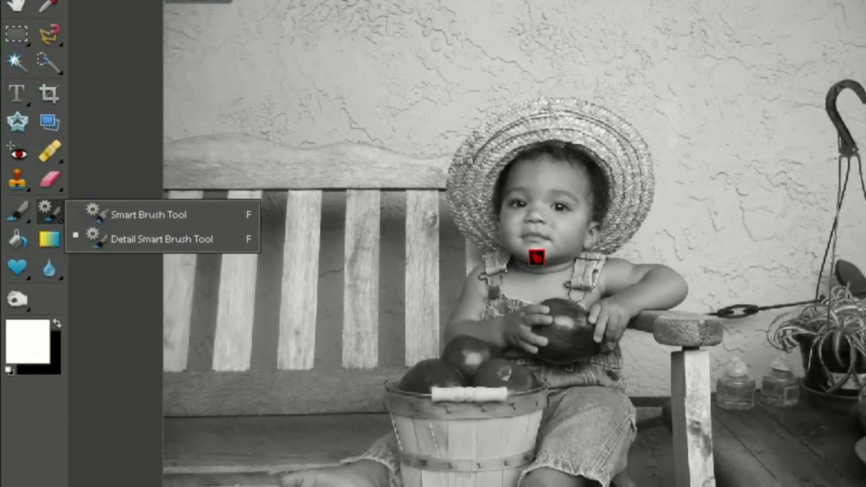
{"action": "left_click", "coordinate": [538, 259]}
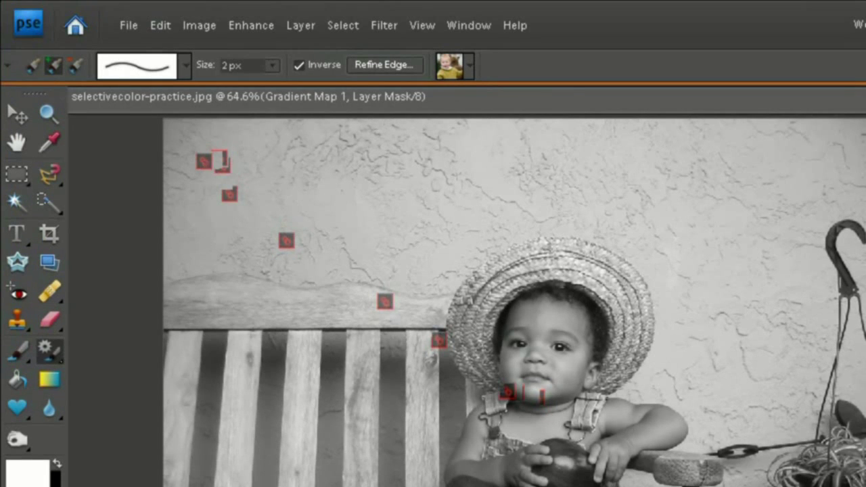
{"action": "left_click", "coordinate": [204, 162]}
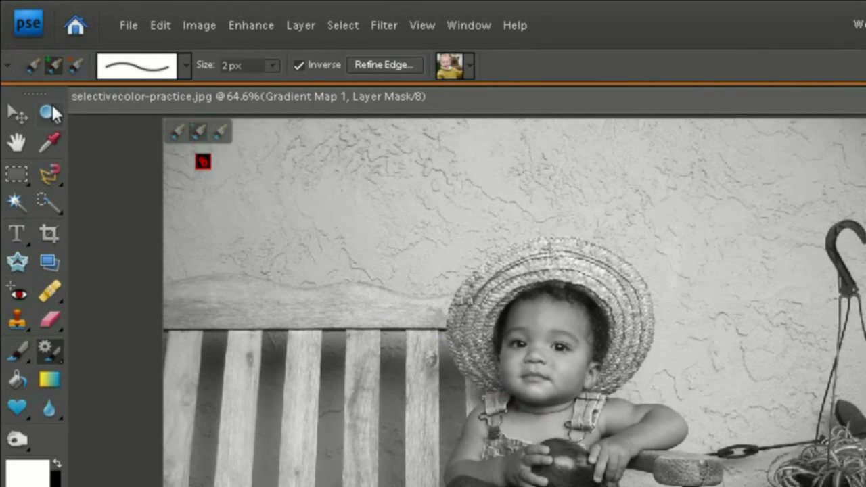
Zoom in to 200%, close the preset picker, and set the brush size to 24 px.
{"action": "left_click", "coordinate": [49, 112]}
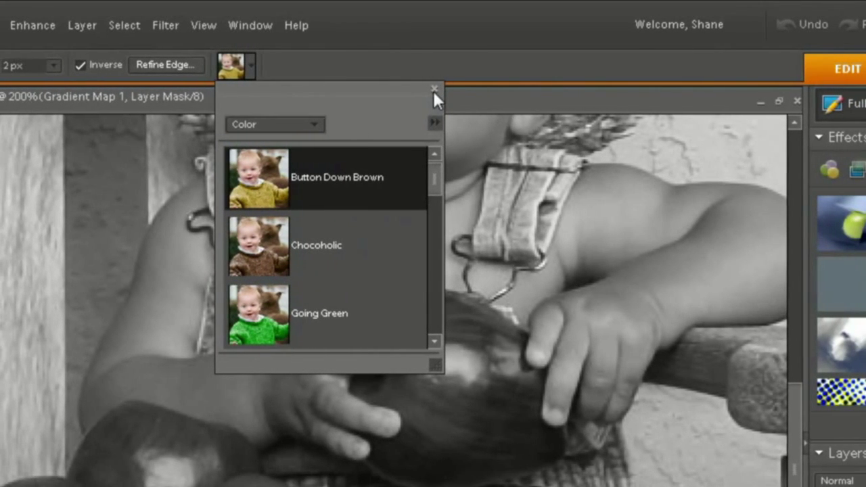
{"action": "left_click", "coordinate": [433, 88]}
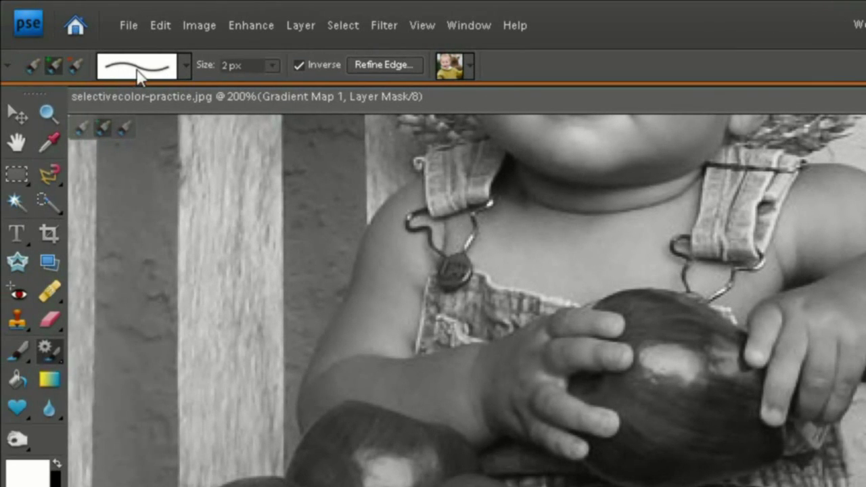
{"action": "left_click", "coordinate": [271, 66]}
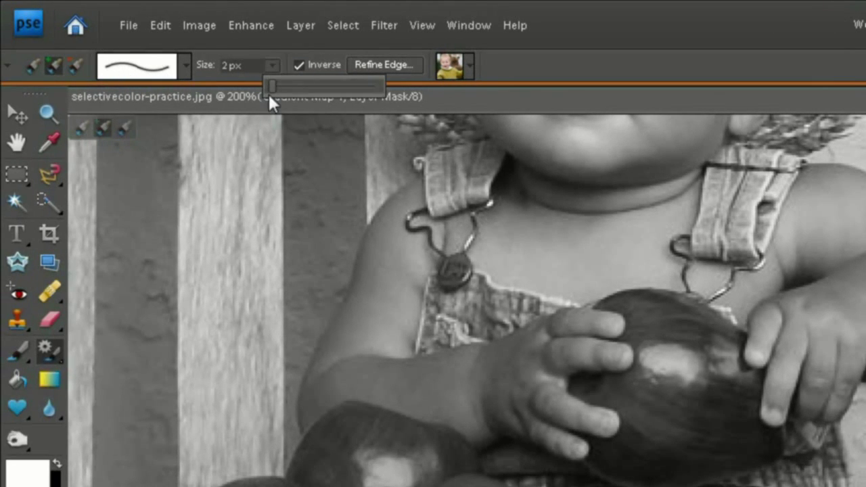
{"action": "left_click_drag", "start_coordinate": [272, 85], "coordinate": [295, 84]}
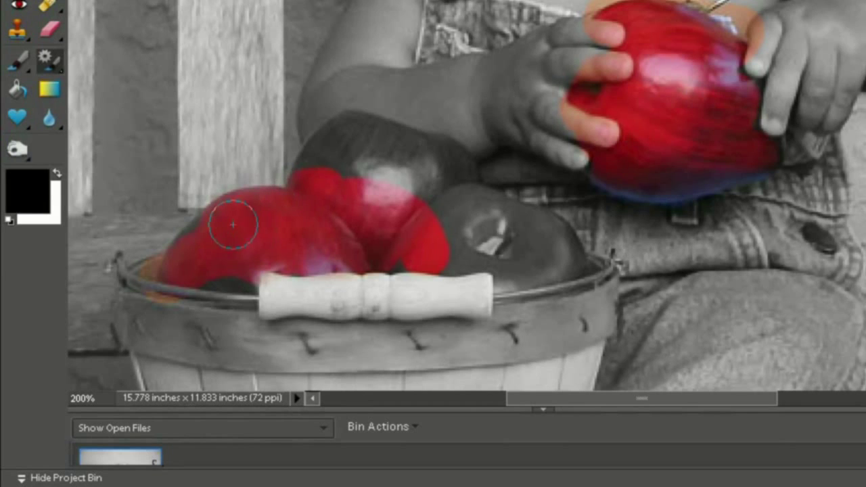
{"action": "mouse_move", "coordinate": [352, 132]}
{"action": "left_mouse_down"}
{"action": "mouse_move", "coordinate": [399, 161]}
{"action": "mouse_move", "coordinate": [428, 154]}
{"action": "mouse_move", "coordinate": [455, 182]}
{"action": "mouse_move", "coordinate": [404, 218]}
{"action": "mouse_move", "coordinate": [515, 248]}
{"action": "mouse_move", "coordinate": [470, 227]}
{"action": "mouse_move", "coordinate": [494, 233]}
{"action": "mouse_move", "coordinate": [561, 257]}
{"action": "mouse_move", "coordinate": [546, 266]}
{"action": "mouse_move", "coordinate": [434, 261]}
{"action": "mouse_move", "coordinate": [563, 288]}
{"action": "left_mouse_up"}
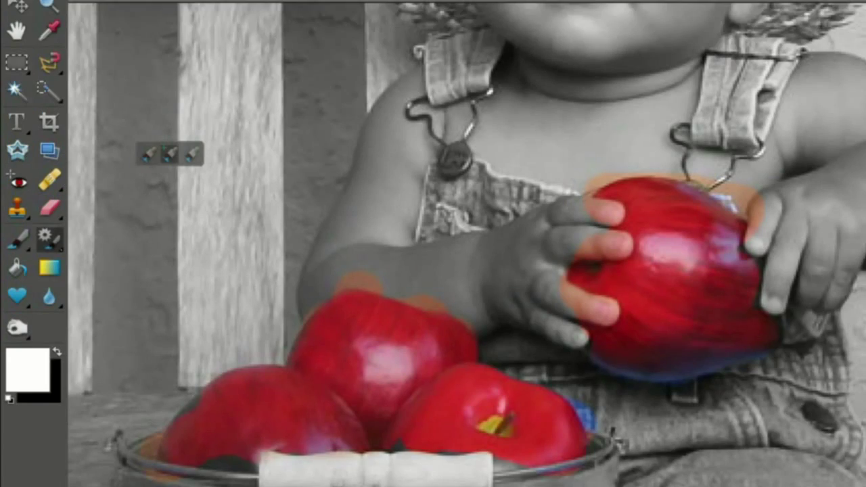
Enlarge the brush to 53 px, then shrink it back down to a small size.
{"action": "left_click", "coordinate": [272, 51]}
{"action": "left_click_drag", "start_coordinate": [273, 85], "coordinate": [361, 90]}
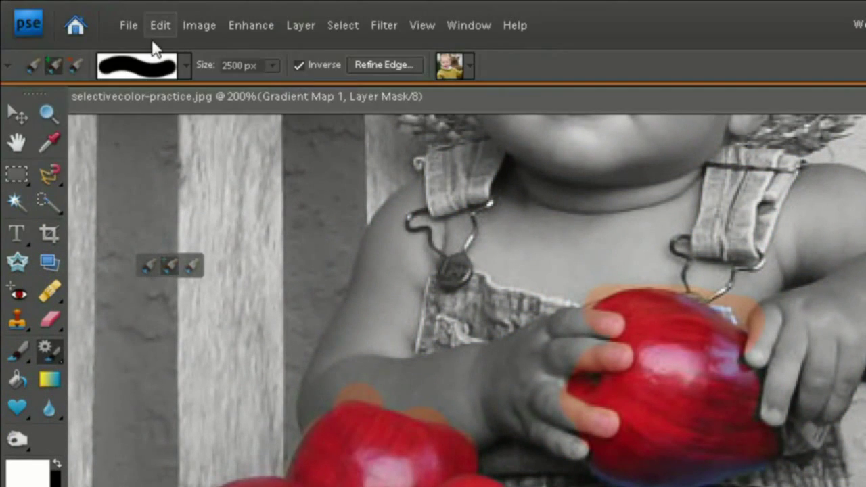
{"action": "left_click", "coordinate": [271, 65]}
{"action": "left_click_drag", "start_coordinate": [272, 88], "coordinate": [260, 92]}
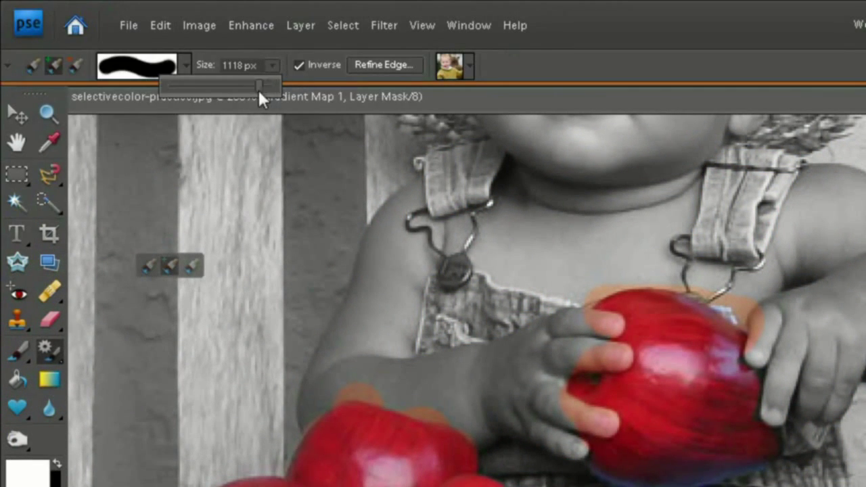
{"action": "left_click_drag", "start_coordinate": [202, 93], "coordinate": [185, 93]}
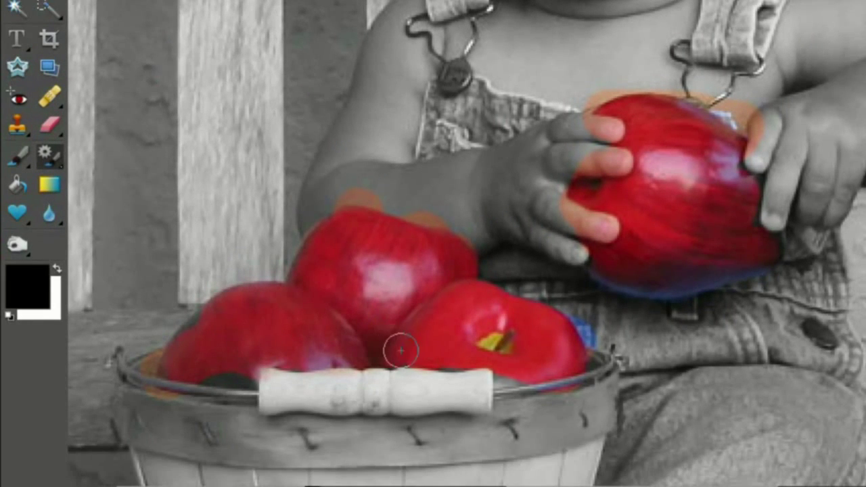
Toggle the brush between adding and removing colour with X, then zoom in to 800%.
{"action": "key", "text": "x"}
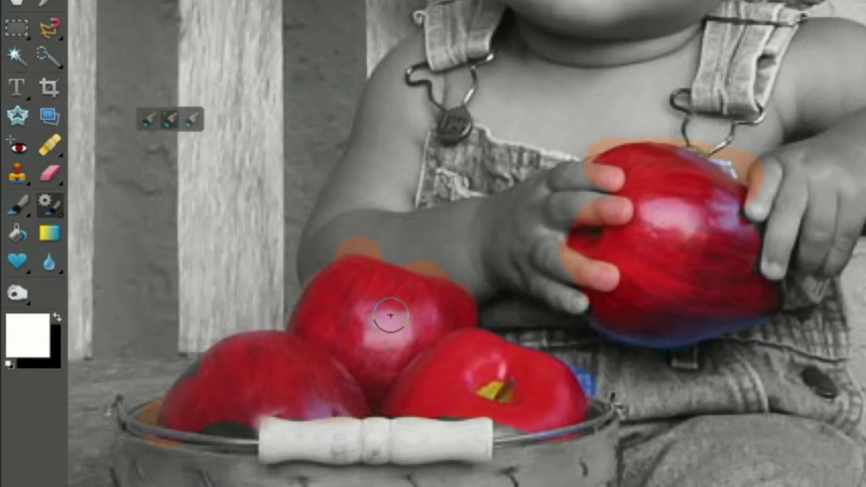
{"action": "key", "text": "x"}
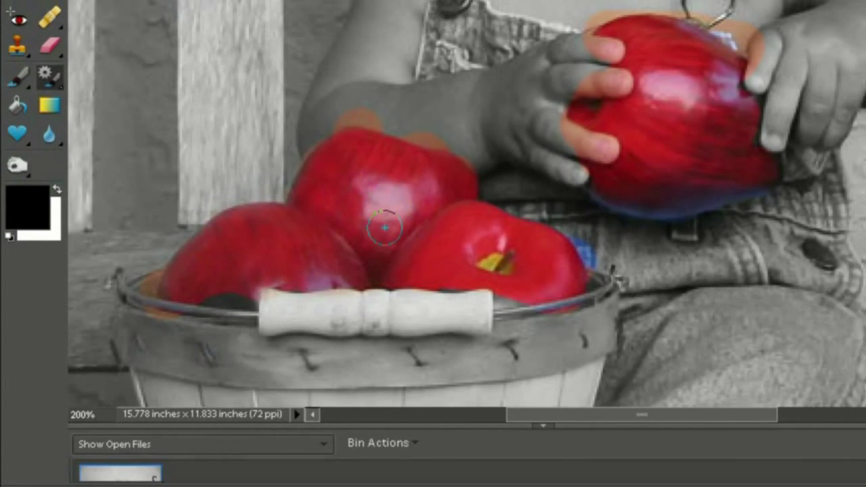
{"action": "key", "text": "x"}
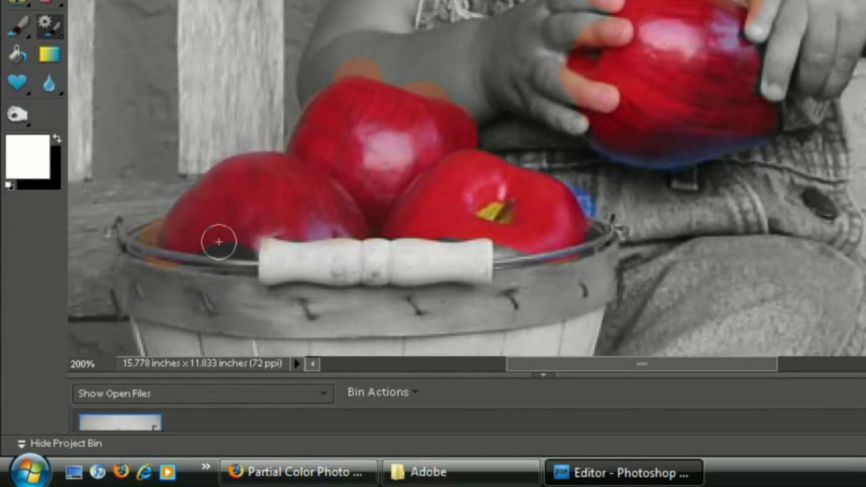
{"action": "key", "text": "x"}
{"action": "key", "text": "x"}
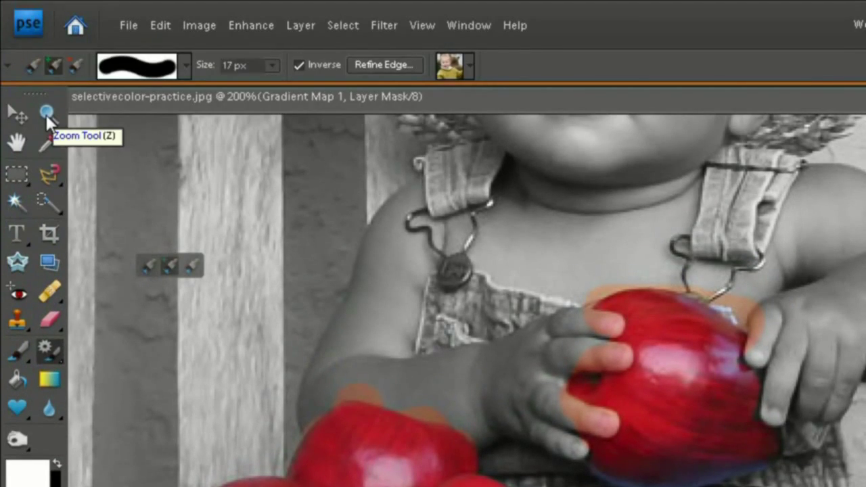
{"action": "left_click", "coordinate": [46, 114]}
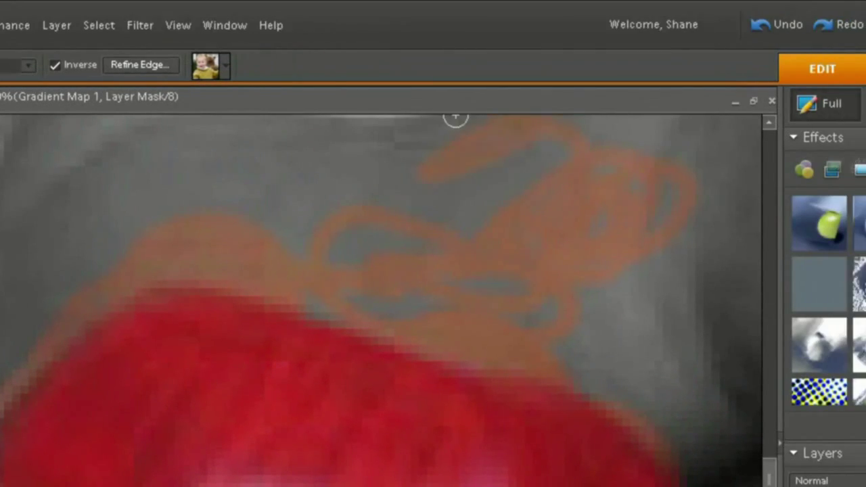
Paint Z-shaped, letter-like orange strokes above the apple, then swap the painting mode with X.
{"action": "mouse_move", "coordinate": [213, 213]}
{"action": "left_mouse_down"}
{"action": "mouse_move", "coordinate": [248, 207]}
{"action": "mouse_move", "coordinate": [0, 211]}
{"action": "left_mouse_up"}
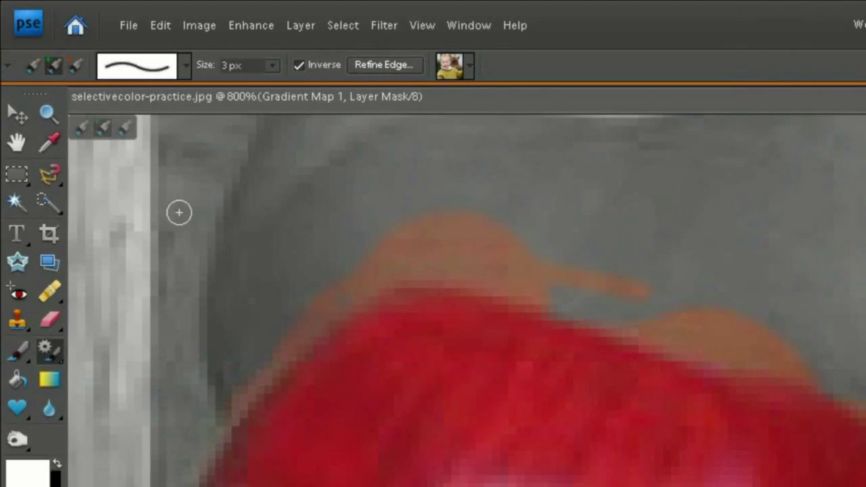
{"action": "mouse_move", "coordinate": [421, 179]}
{"action": "left_mouse_down"}
{"action": "mouse_move", "coordinate": [621, 167]}
{"action": "mouse_move", "coordinate": [567, 215]}
{"action": "mouse_move", "coordinate": [537, 218]}
{"action": "mouse_move", "coordinate": [716, 188]}
{"action": "left_mouse_up"}
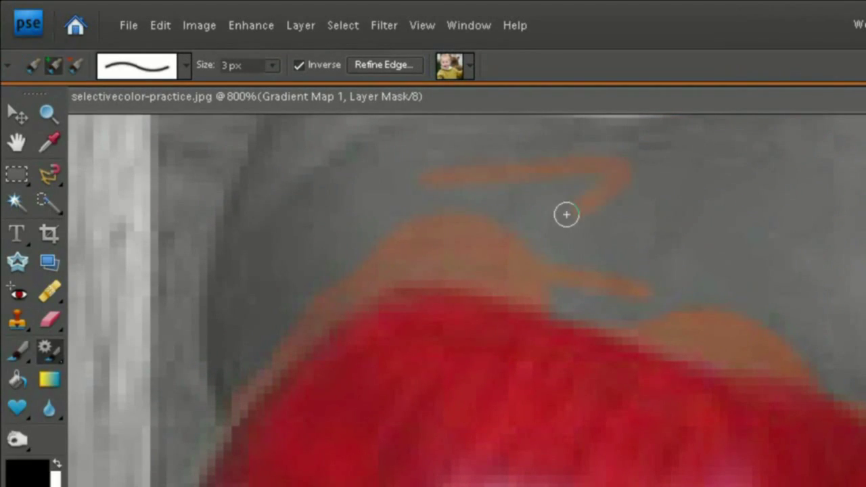
{"action": "mouse_move", "coordinate": [664, 169]}
{"action": "left_mouse_down"}
{"action": "mouse_move", "coordinate": [615, 229]}
{"action": "mouse_move", "coordinate": [644, 251]}
{"action": "left_mouse_up"}
{"action": "mouse_move", "coordinate": [684, 201]}
{"action": "left_mouse_down"}
{"action": "mouse_move", "coordinate": [758, 203]}
{"action": "mouse_move", "coordinate": [671, 258]}
{"action": "mouse_move", "coordinate": [806, 255]}
{"action": "mouse_move", "coordinate": [651, 253]}
{"action": "mouse_move", "coordinate": [646, 196]}
{"action": "left_mouse_up"}
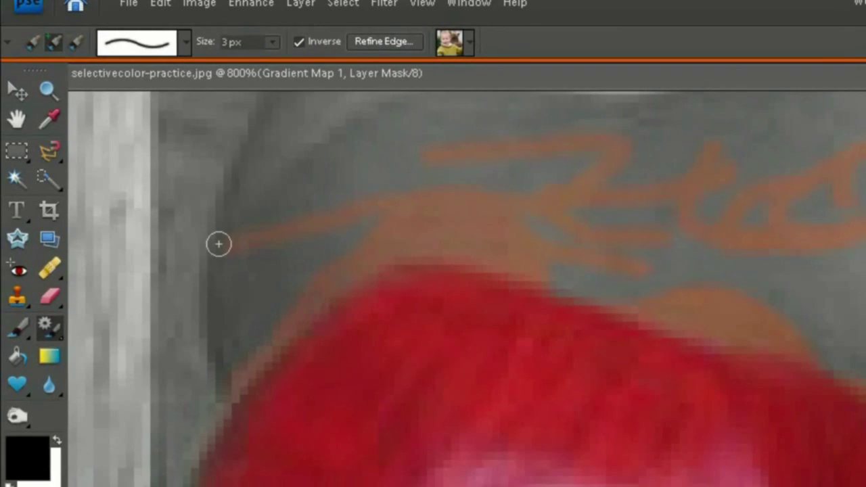
{"action": "key", "text": "x"}
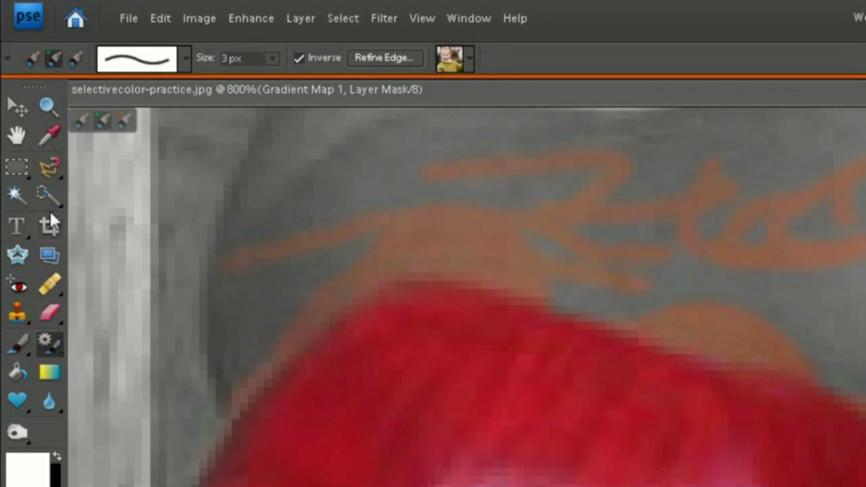
{"action": "scroll", "coordinate": [199, 311], "scroll_direction": "down", "scroll_amount": 5}
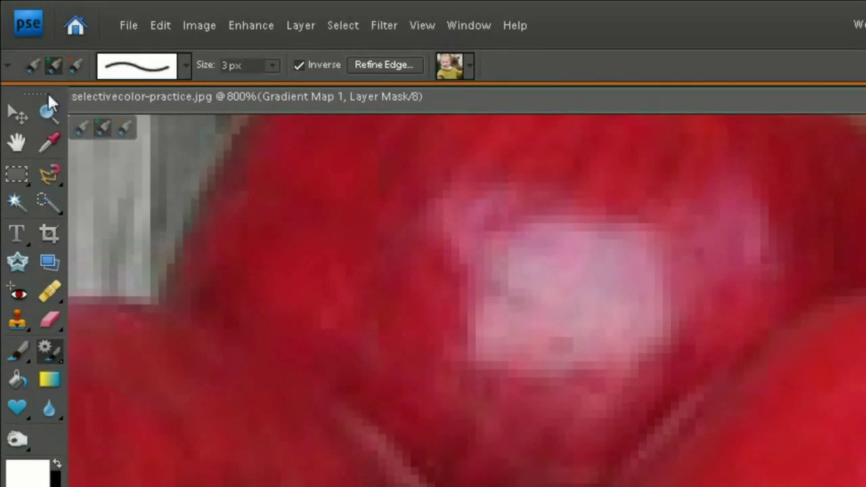
{"action": "left_click", "coordinate": [49, 111]}
Zoom out step by step to 67% so the whole child shows.
{"action": "left_click", "coordinate": [48, 65]}
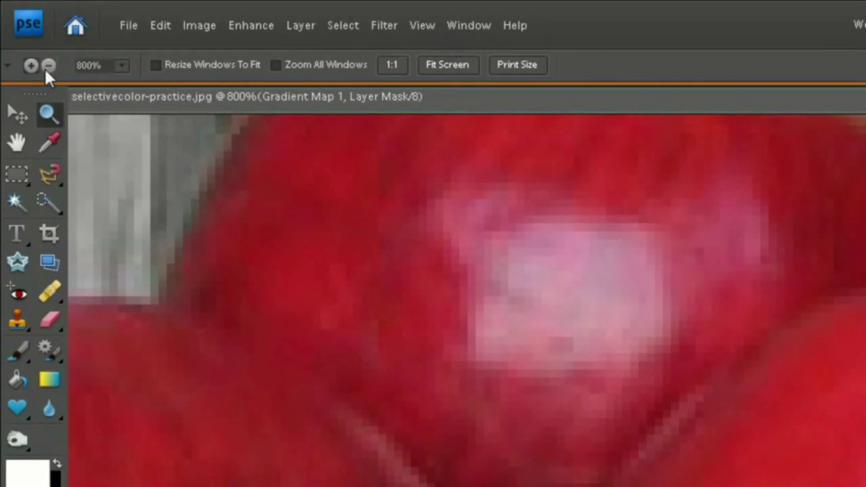
{"action": "left_click", "coordinate": [278, 324]}
{"action": "left_click", "coordinate": [278, 324]}
{"action": "left_click", "coordinate": [277, 325]}
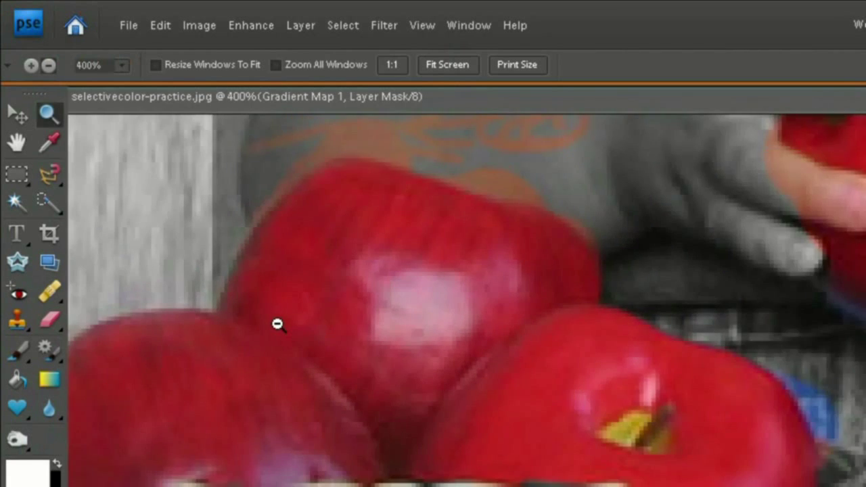
{"action": "left_click", "coordinate": [278, 324]}
{"action": "left_click", "coordinate": [278, 324]}
{"action": "left_click", "coordinate": [277, 324]}
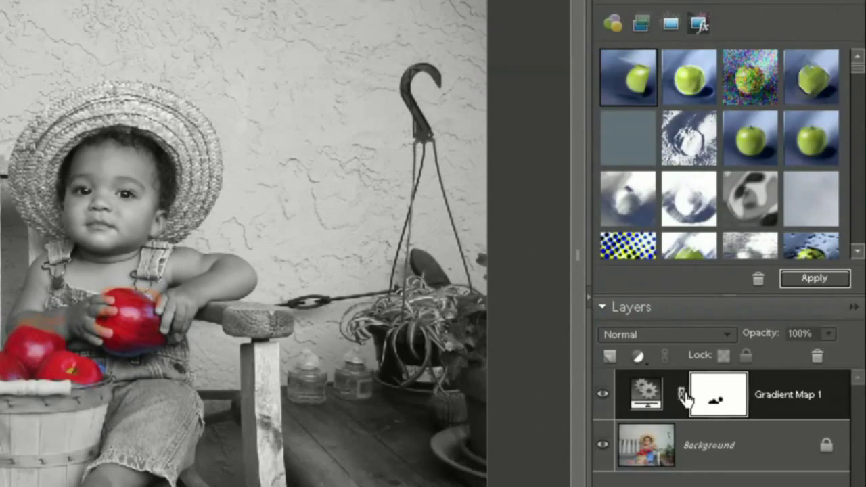
Delete the Gradient Map 1 layer to restore full colour, and open the Color Halftone settings.
{"action": "right_click", "coordinate": [685, 383]}
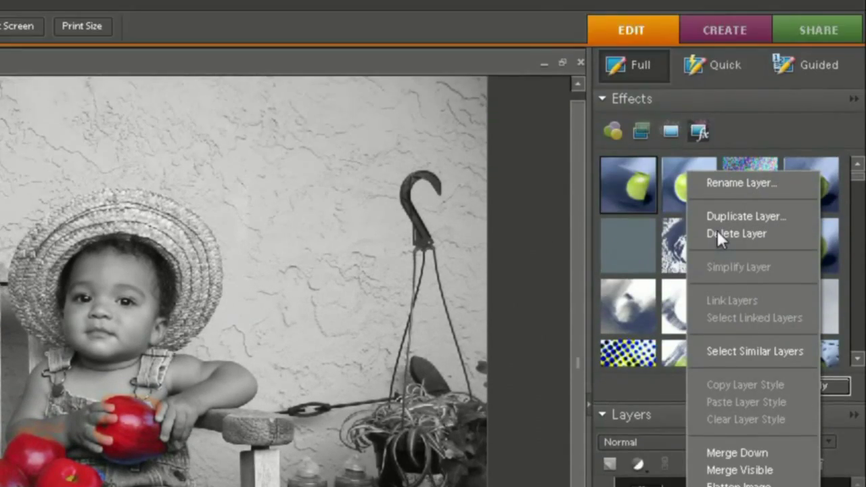
{"action": "left_click", "coordinate": [718, 99]}
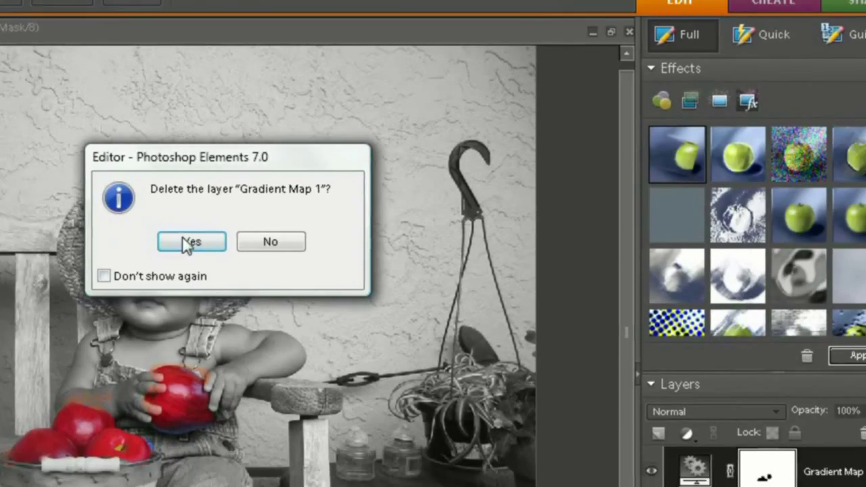
{"action": "left_click", "coordinate": [141, 142]}
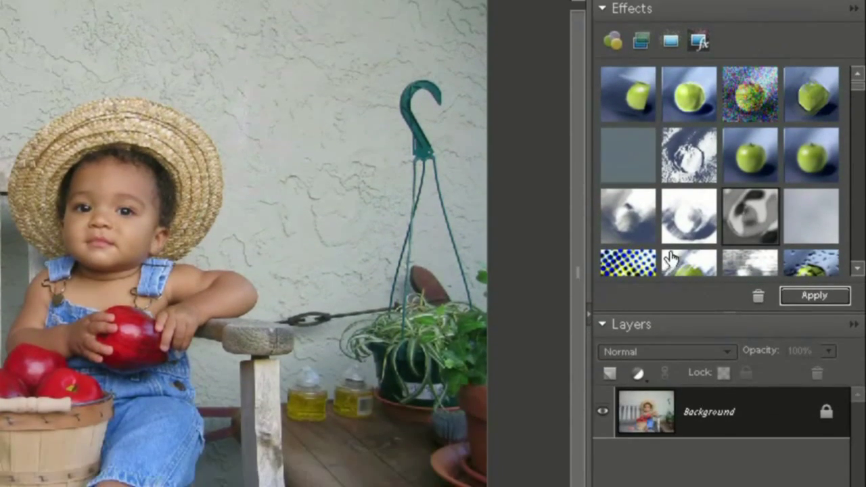
{"action": "double_click", "coordinate": [644, 269]}
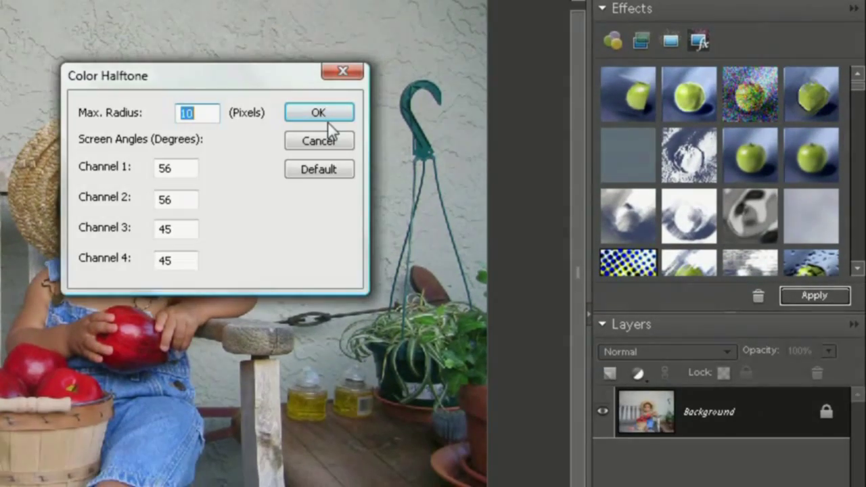